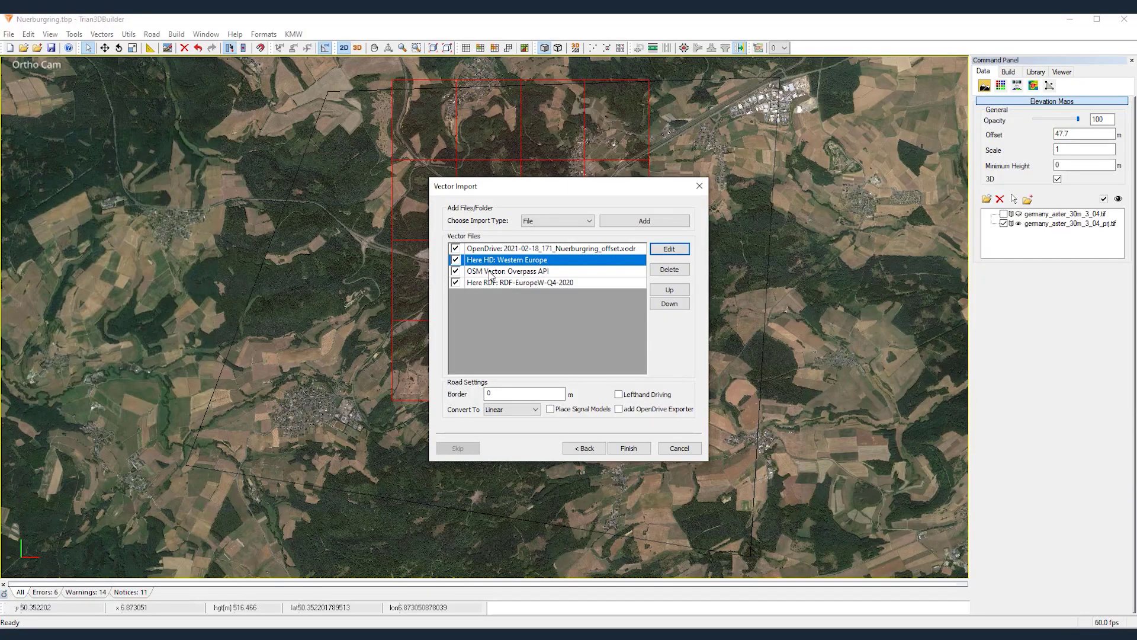
Step: Assign the "OSM without Roads" vector import table, OSM_FeatTable_Without_Roads.vit, to the OSM Vector: Overpass API source
{"action": "left_click", "coordinate": [490, 272]}
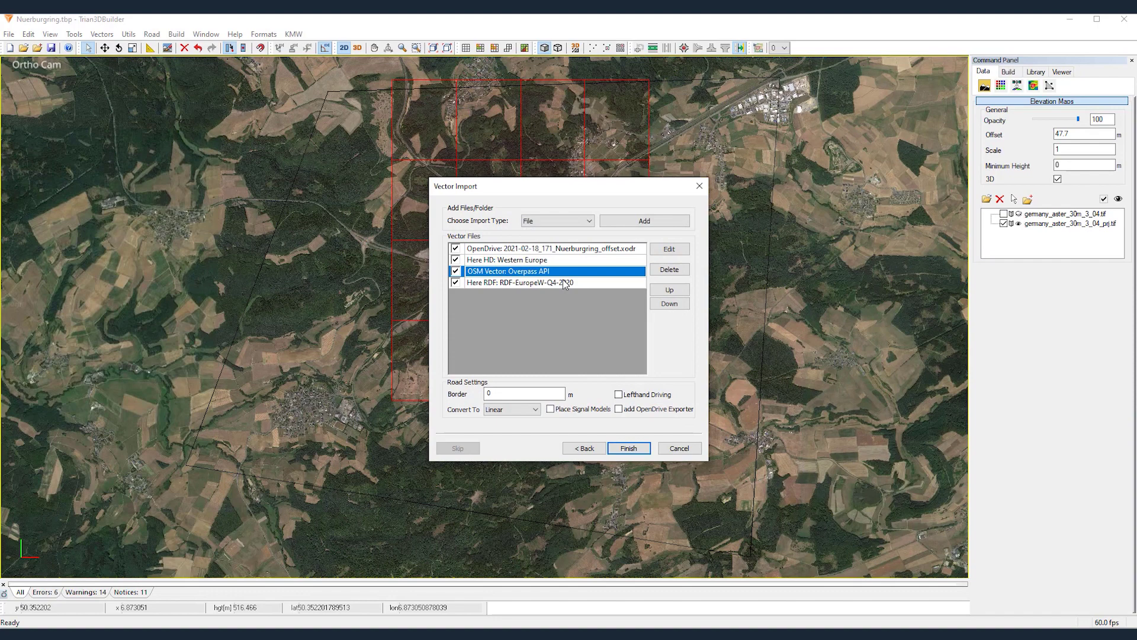
{"action": "left_click", "coordinate": [664, 254]}
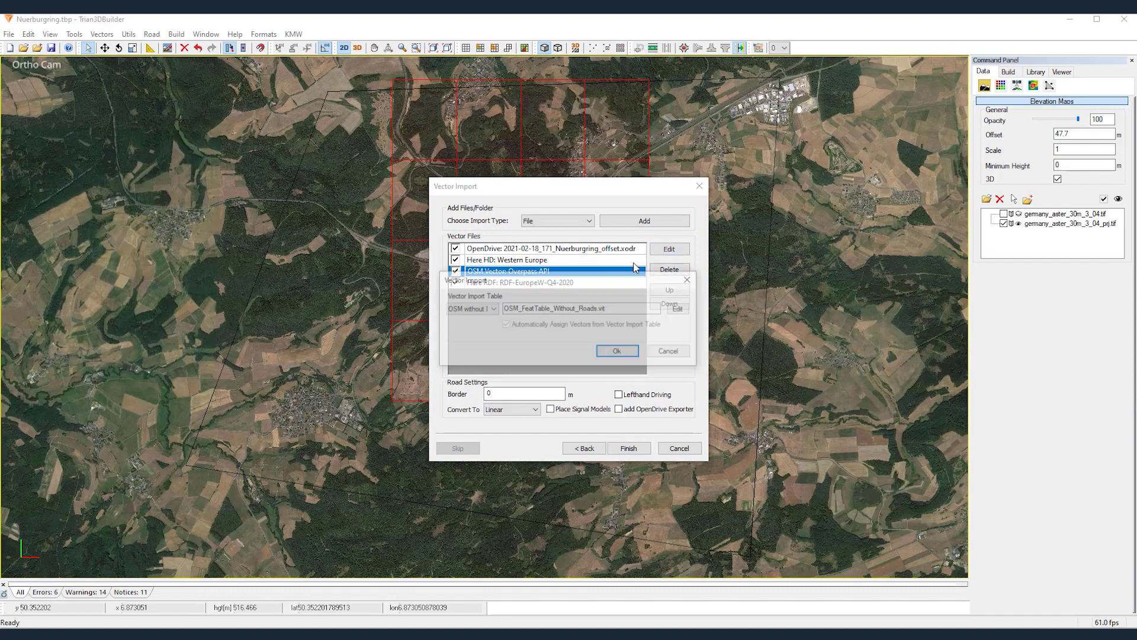
{"action": "left_click", "coordinate": [496, 310]}
{"action": "left_click", "coordinate": [487, 344]}
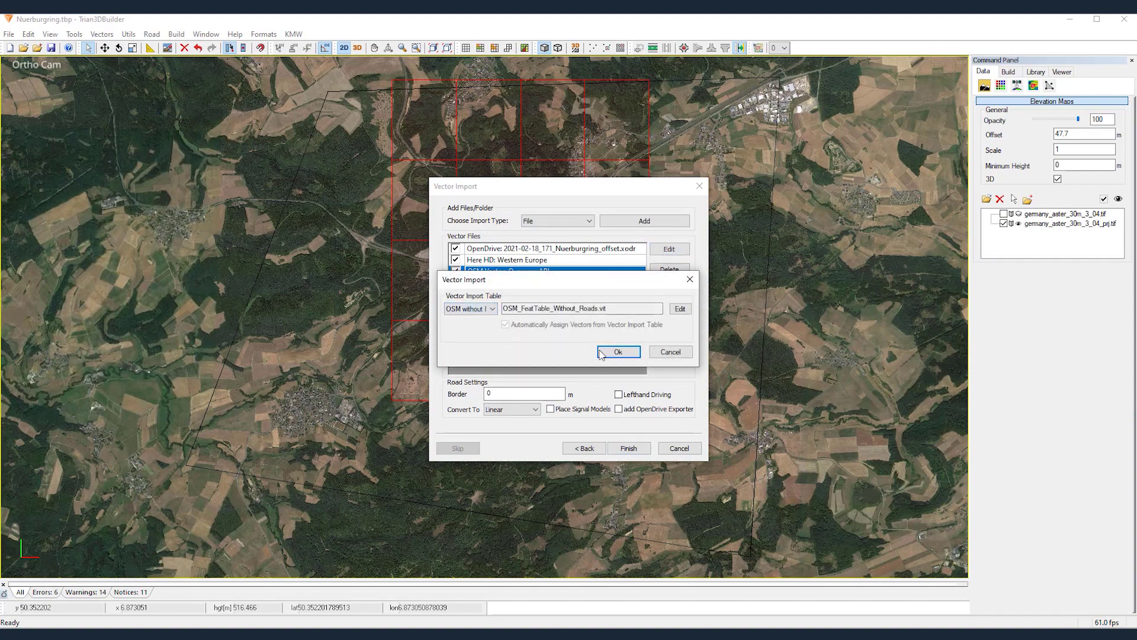
{"action": "left_click", "coordinate": [616, 352]}
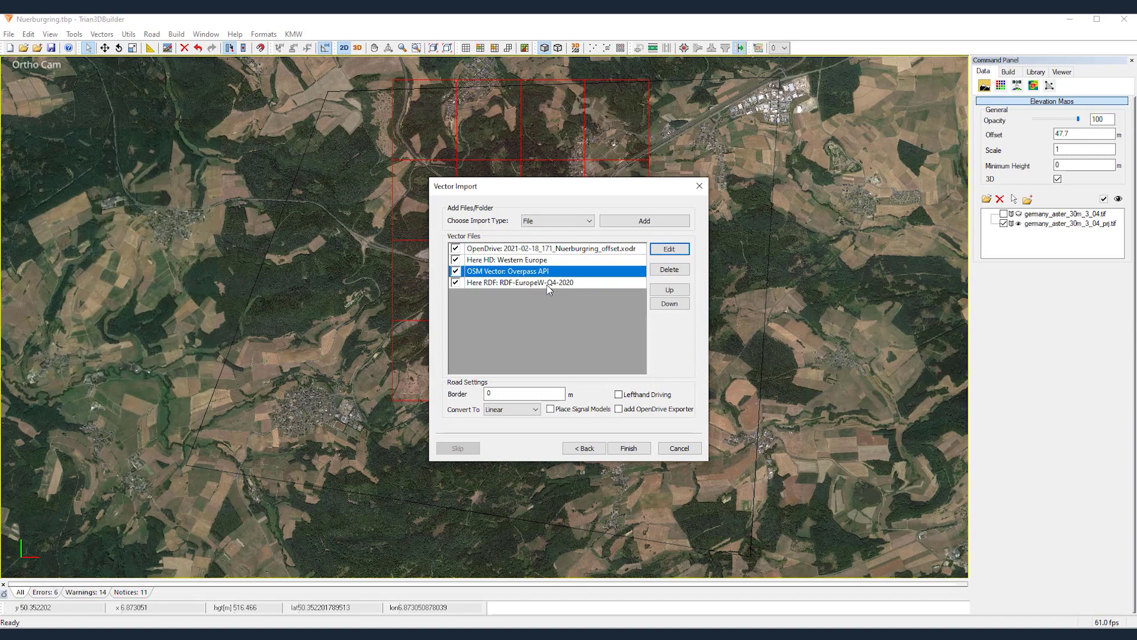
Step: Exclude the Here RDF: RDF-EuropeW-Q4-2020 source from the vector import and finish the import wizard
{"action": "left_click", "coordinate": [468, 284]}
{"action": "left_click", "coordinate": [451, 282]}
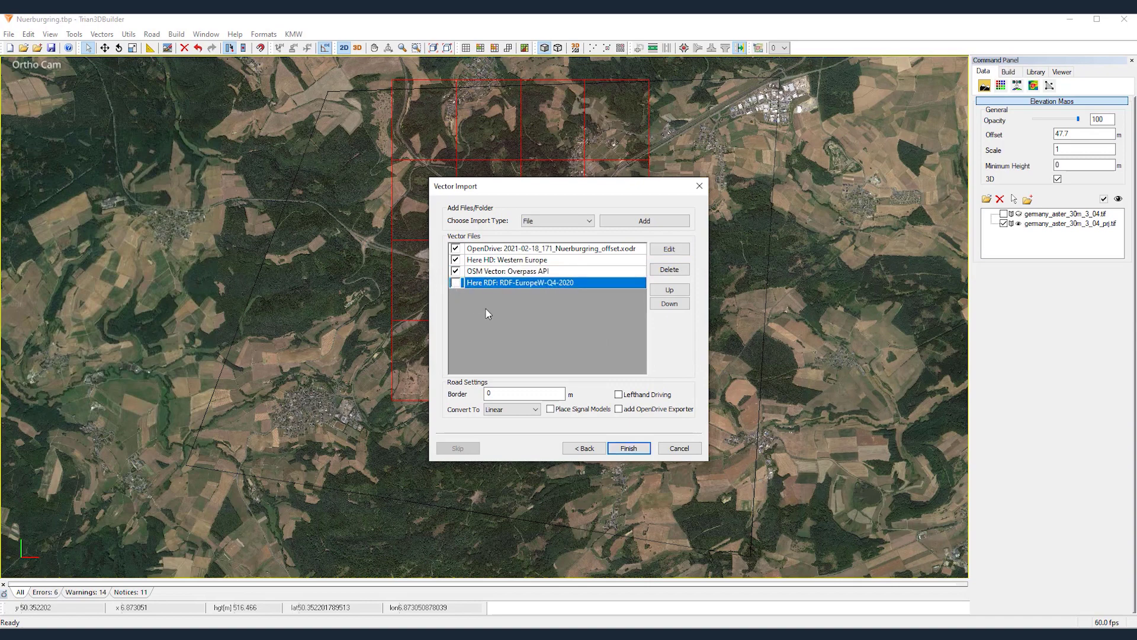
{"action": "left_click", "coordinate": [628, 449]}
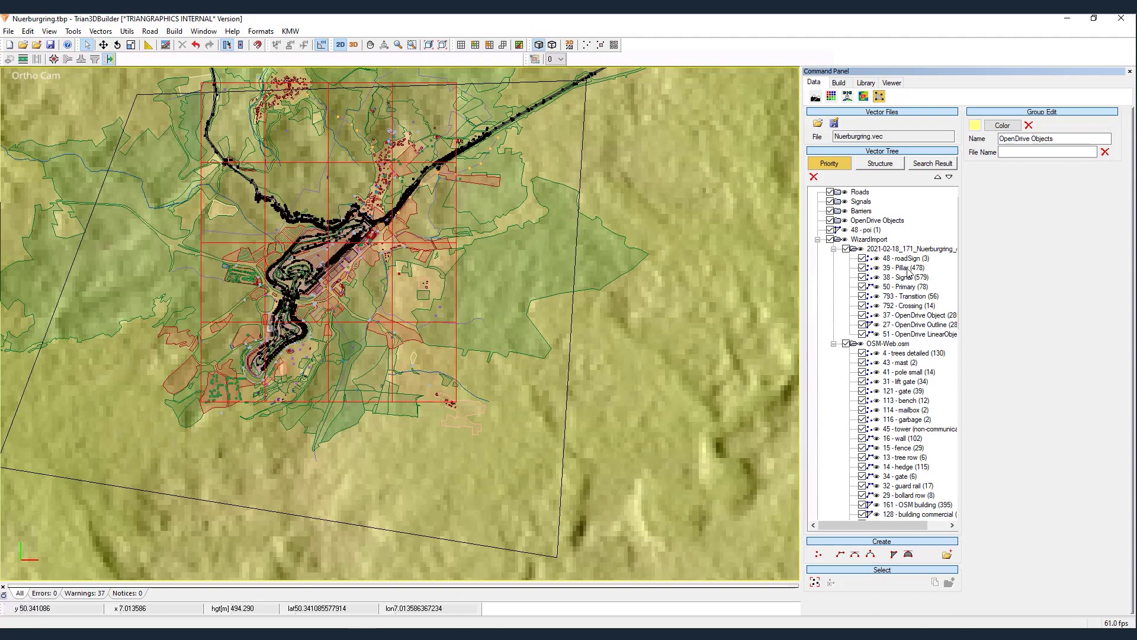
Step: Examine the roadSign, Pillar and Signal vector lists imported from the OpenDrive file
{"action": "left_click", "coordinate": [908, 268]}
{"action": "left_click", "coordinate": [912, 258]}
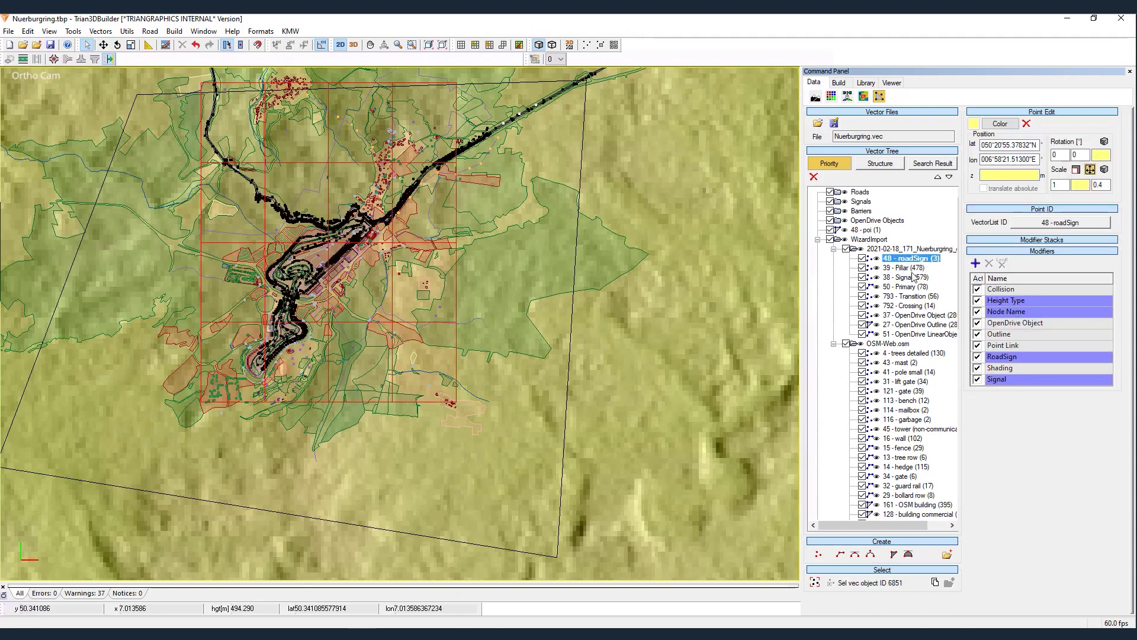
{"action": "left_click", "coordinate": [910, 268]}
{"action": "left_click", "coordinate": [910, 276]}
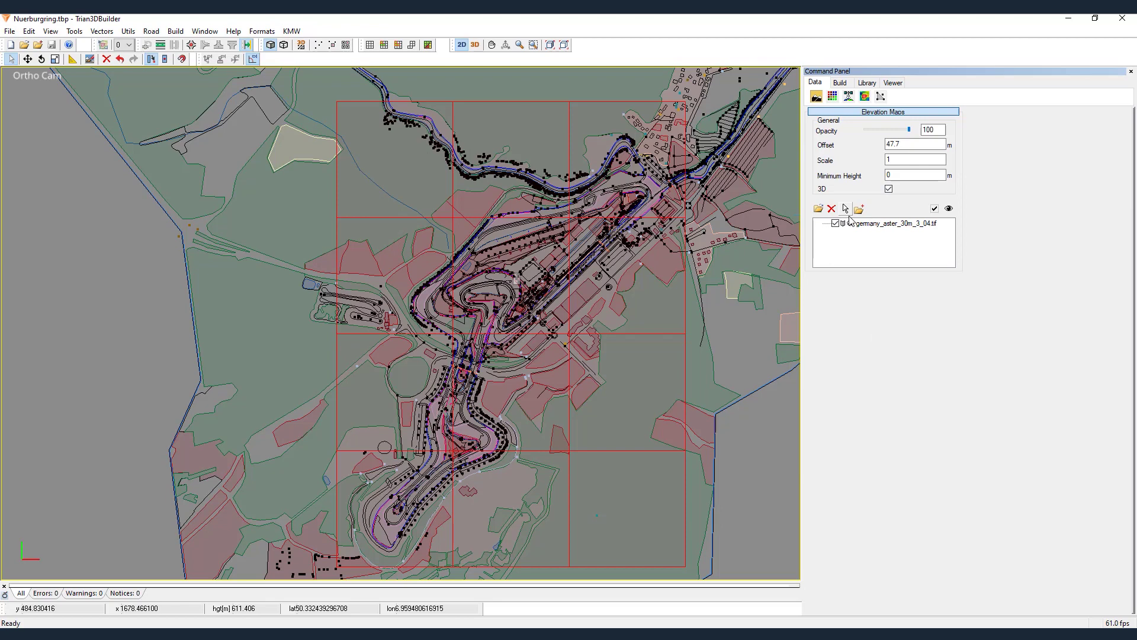
Step: Display the germany_aster_30m_3_04.tif elevation map and the frmt_wms_googlemaps_satellite.xml satellite map beneath the vectors
{"action": "left_click", "coordinate": [851, 224]}
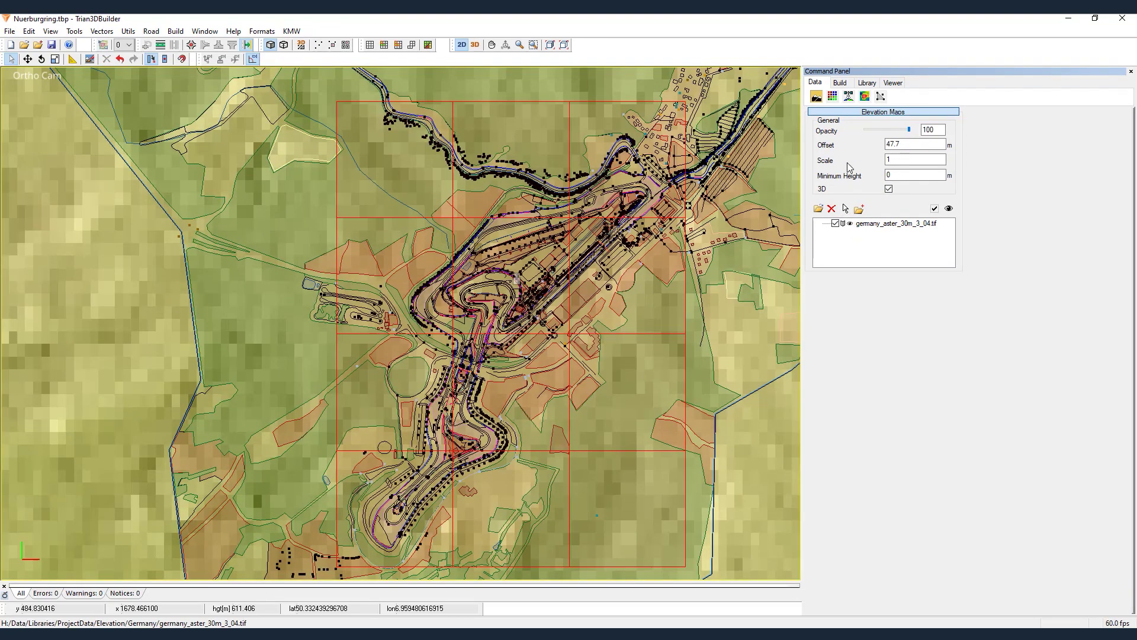
{"action": "left_click", "coordinate": [848, 97]}
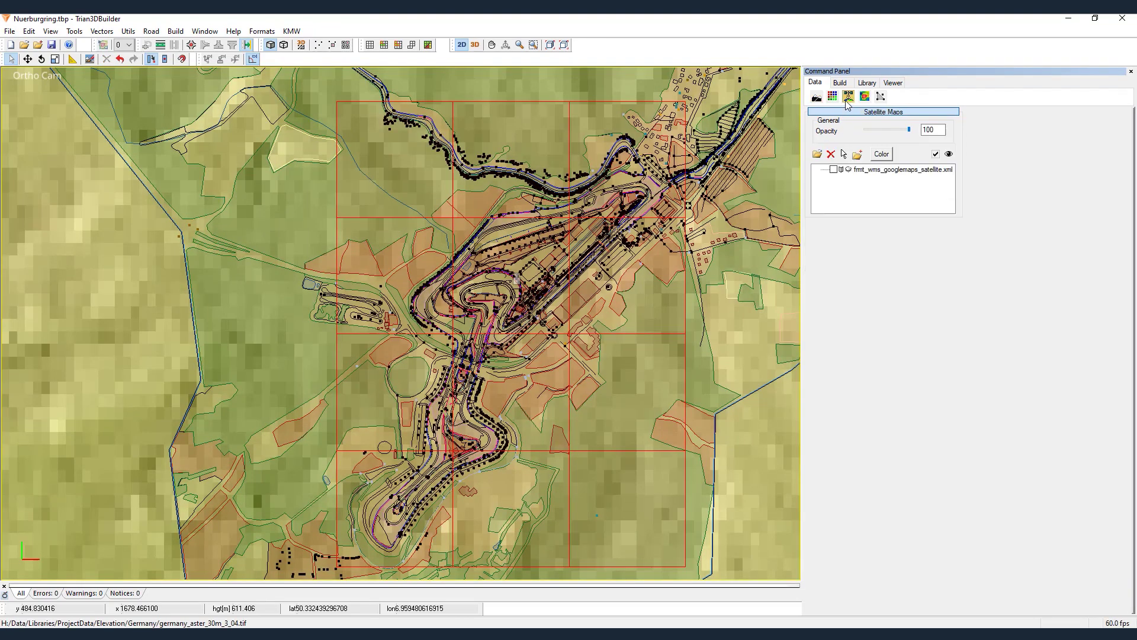
{"action": "left_click", "coordinate": [848, 170]}
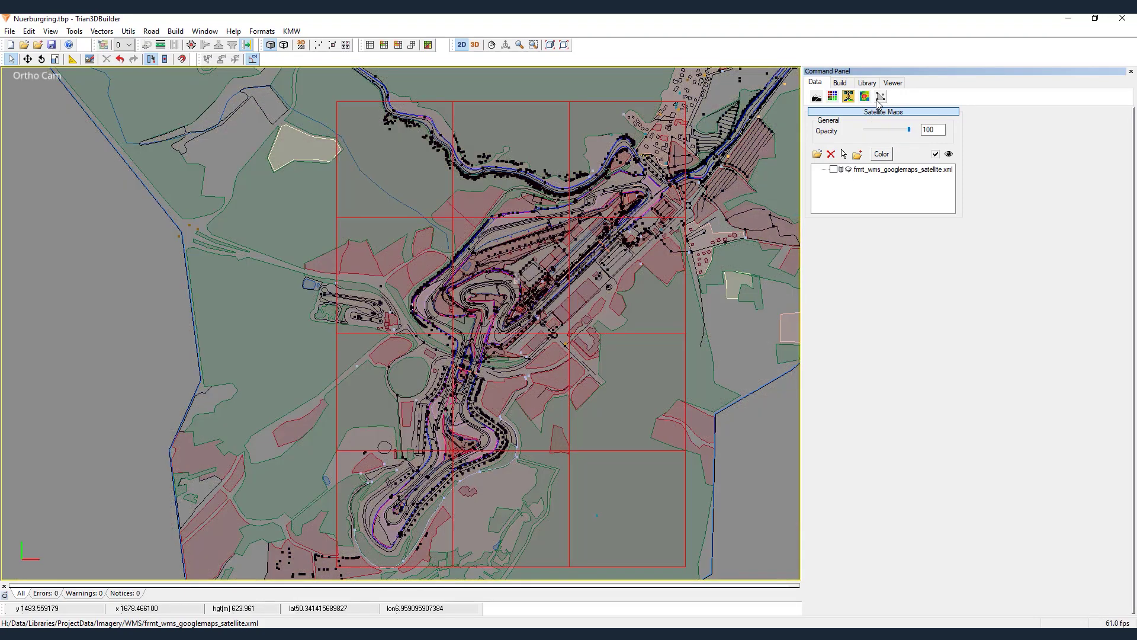
Step: Examine the contents and linked file name of the barriers vector group, leaving the group collapsed
{"action": "left_click", "coordinate": [881, 97]}
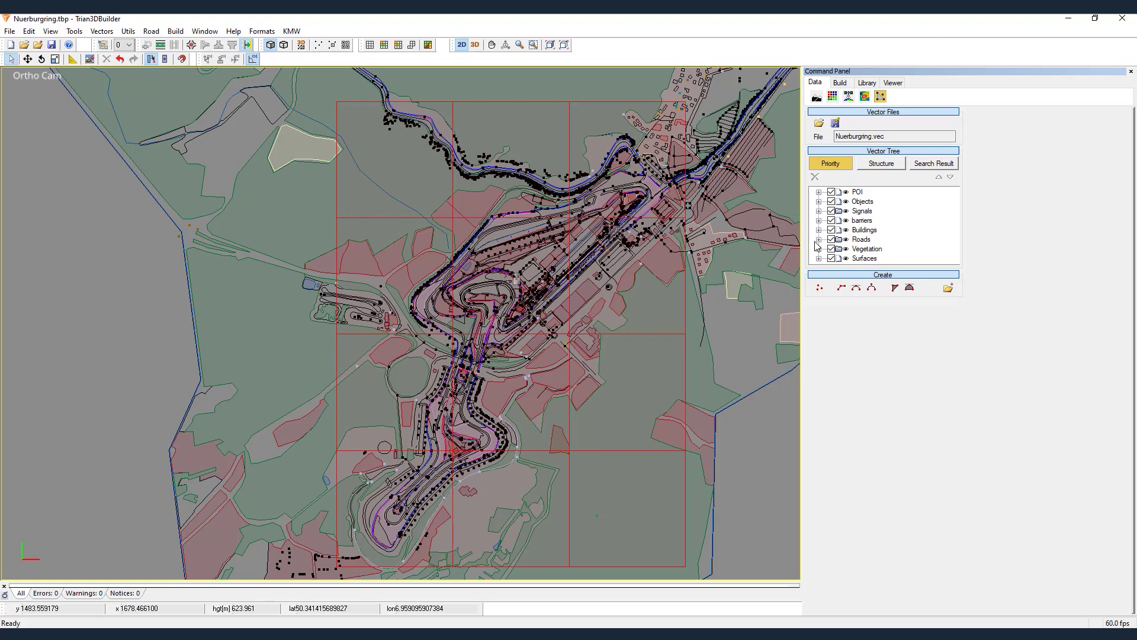
{"action": "double_click", "coordinate": [864, 220]}
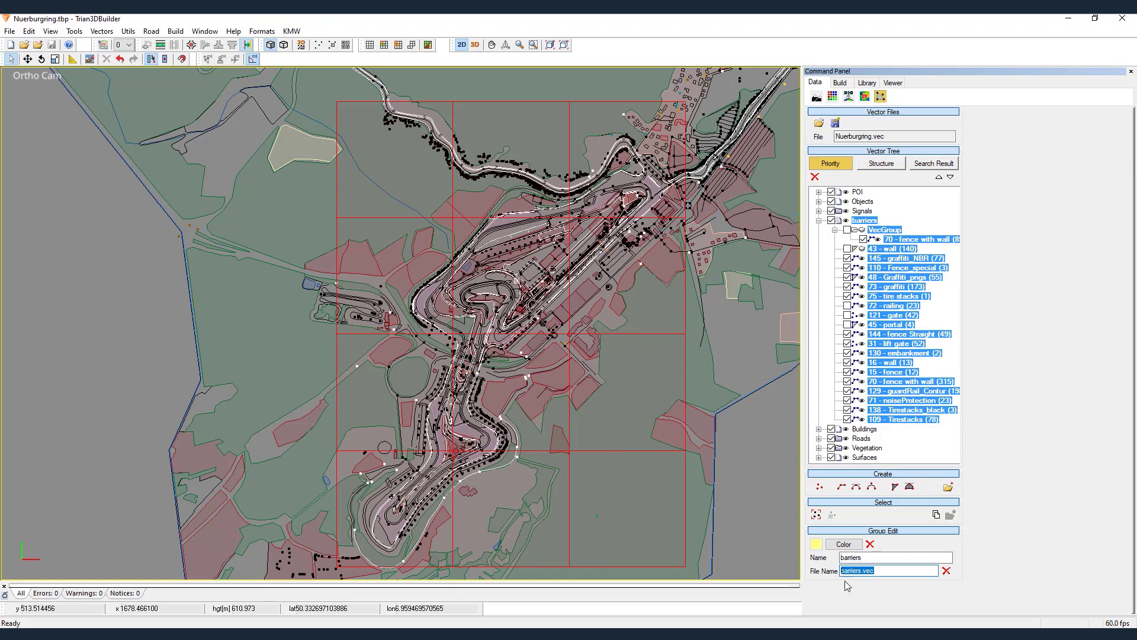
{"action": "left_click", "coordinate": [819, 221]}
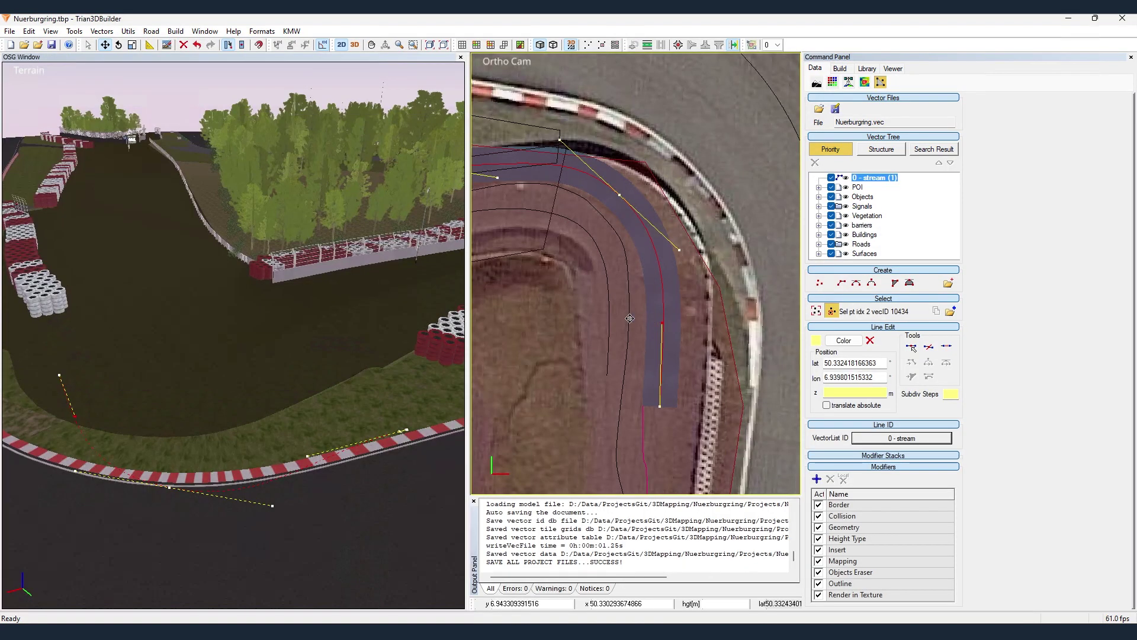
Step: Reshape the stream line along the inside of the track bend and create a new vector list named TireStack for it
{"action": "left_click_drag", "start_coordinate": [599, 205], "coordinate": [609, 194]}
{"action": "key", "text": "Escape"}
{"action": "middle_click_drag", "start_coordinate": [675, 260], "coordinate": [607, 287]}
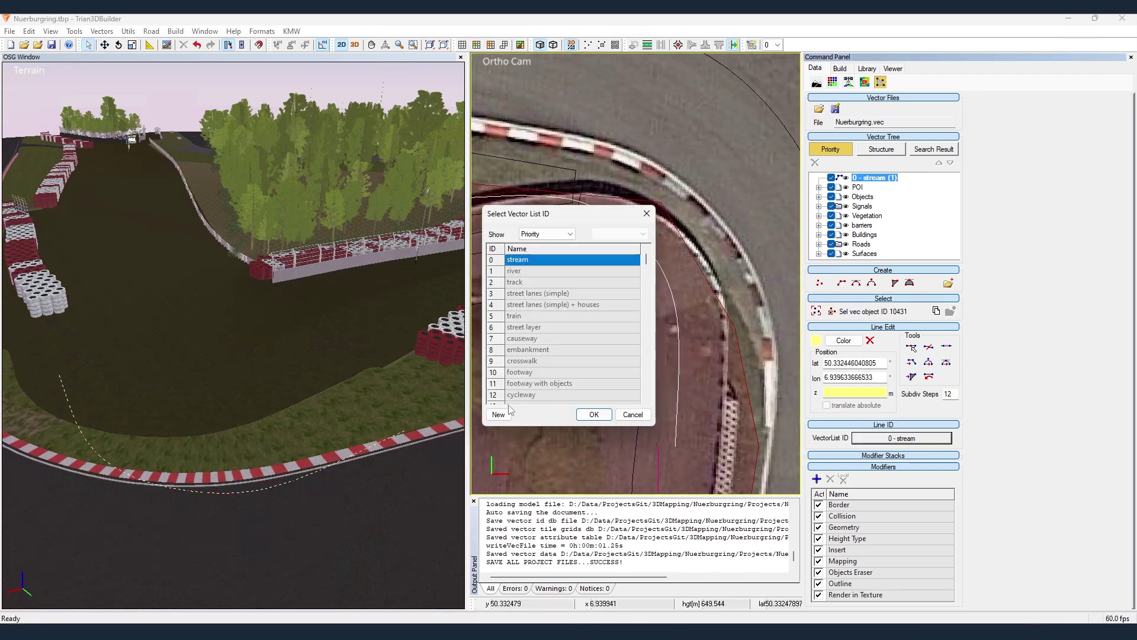
{"action": "left_click", "coordinate": [503, 414]}
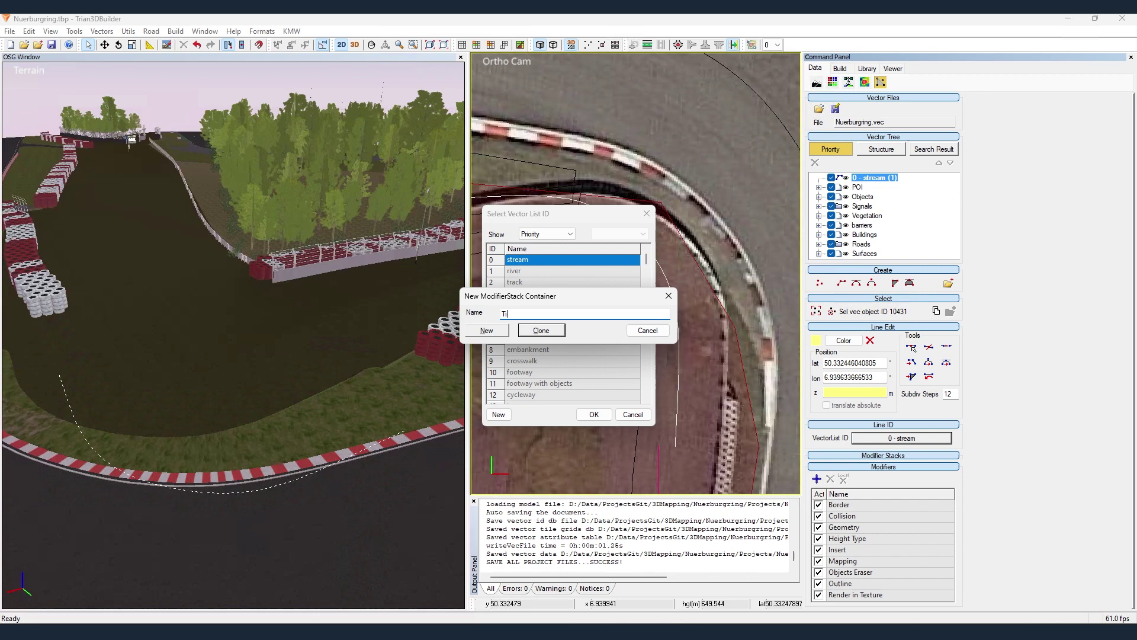
{"action": "left_click", "coordinate": [474, 329]}
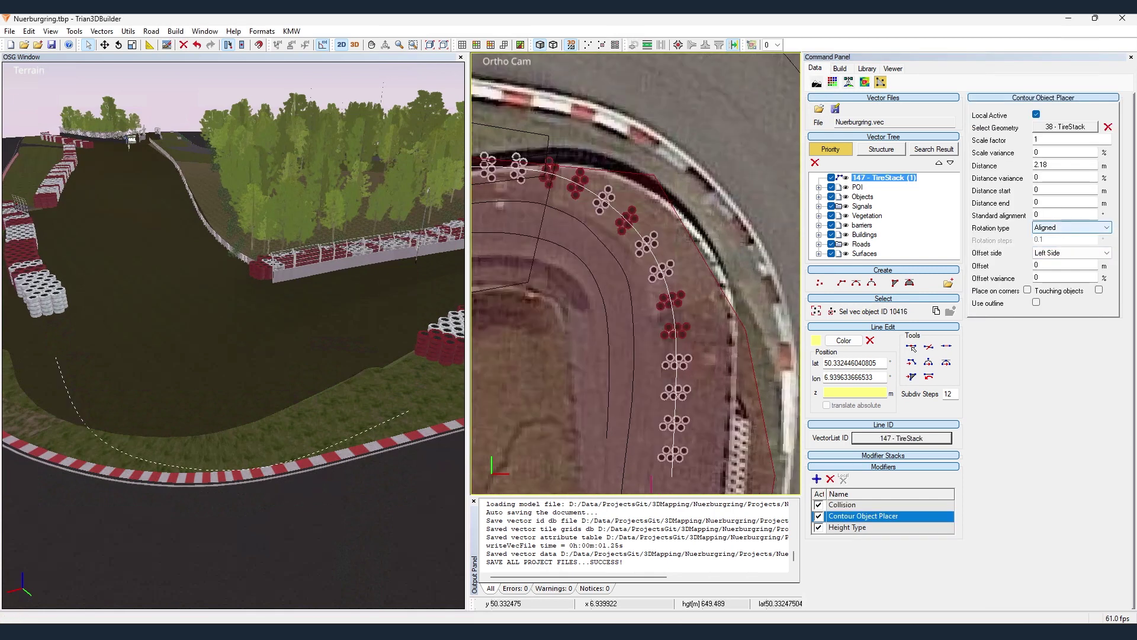
Step: Set the standard alignment of the TireStack line's Contour Object Placer to 90 degrees
{"action": "left_click", "coordinate": [998, 217]}
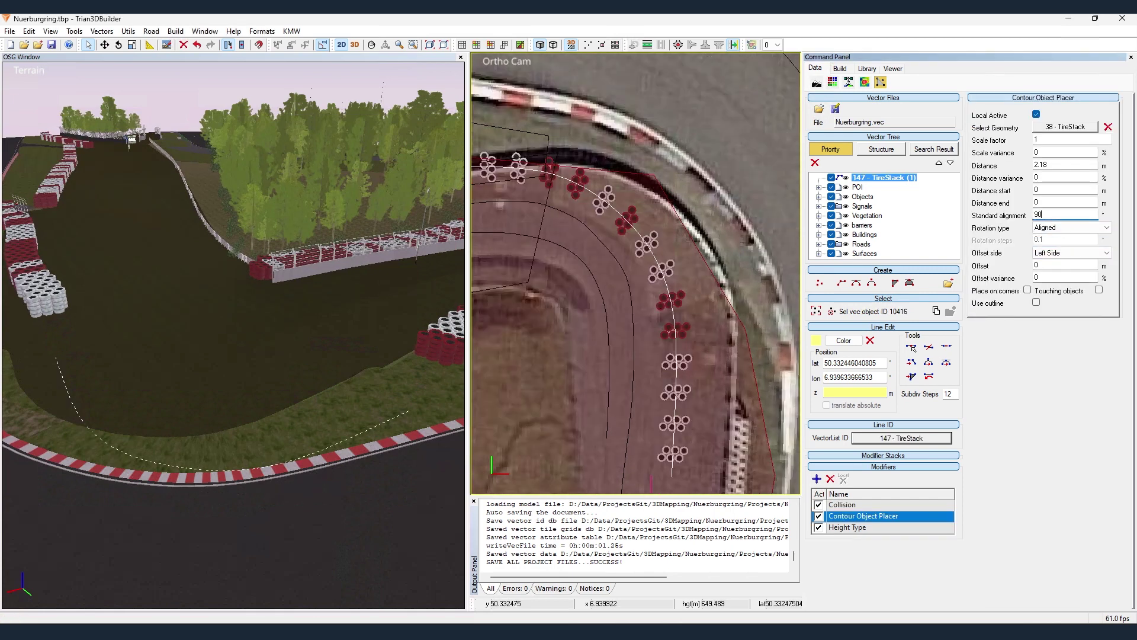
{"action": "key", "text": "Return"}
{"action": "left_click", "coordinate": [518, 319]}
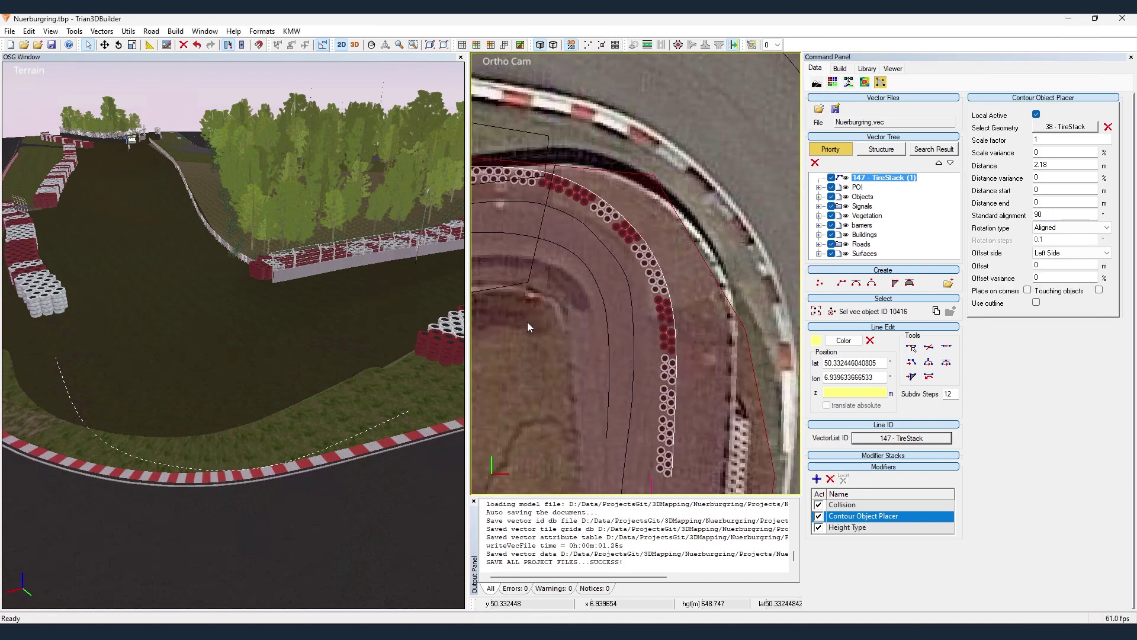
{"action": "middle_click_drag", "start_coordinate": [656, 343], "coordinate": [668, 256]}
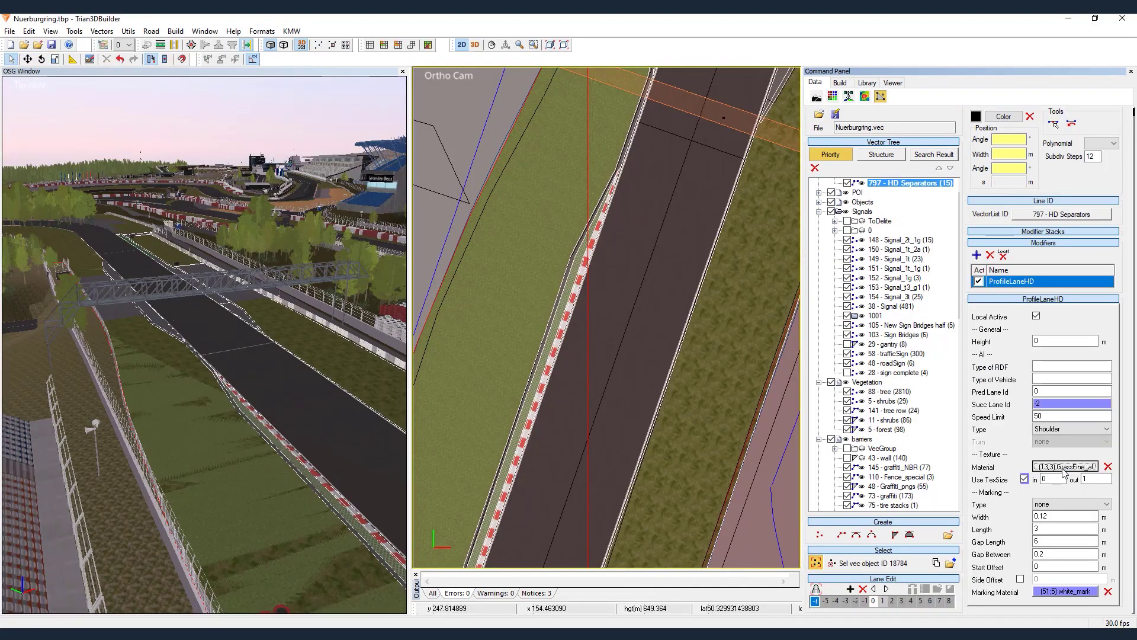
Step: Replace the material of the HD Separators shoulder lane with (13;1) GrassSand_vA_03_al
{"action": "left_click", "coordinate": [1064, 468]}
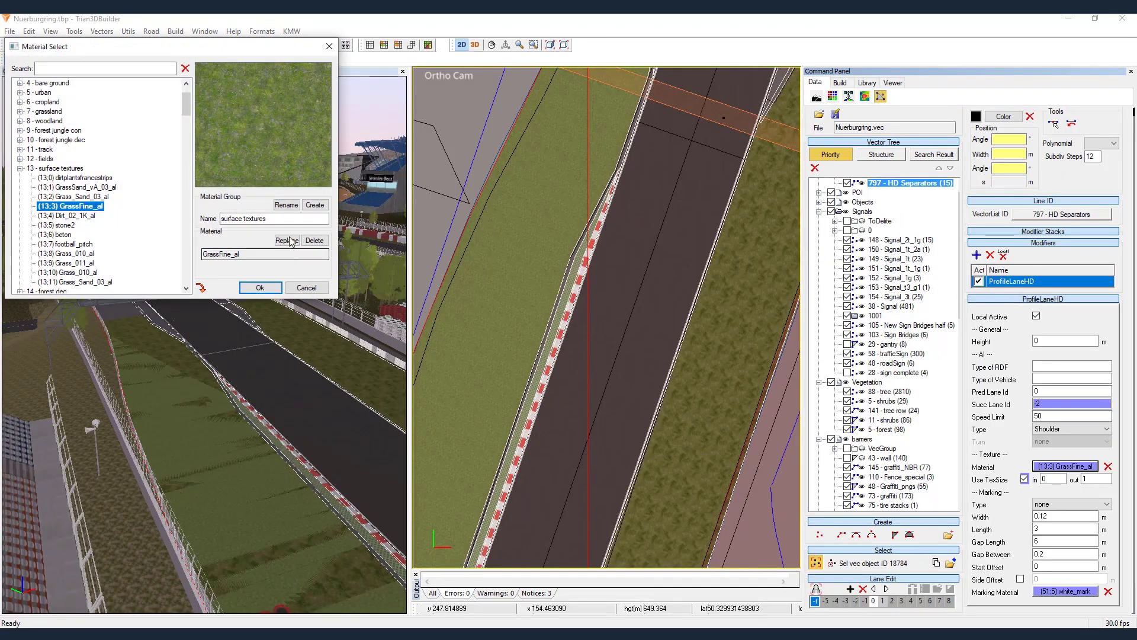
{"action": "left_click", "coordinate": [95, 188]}
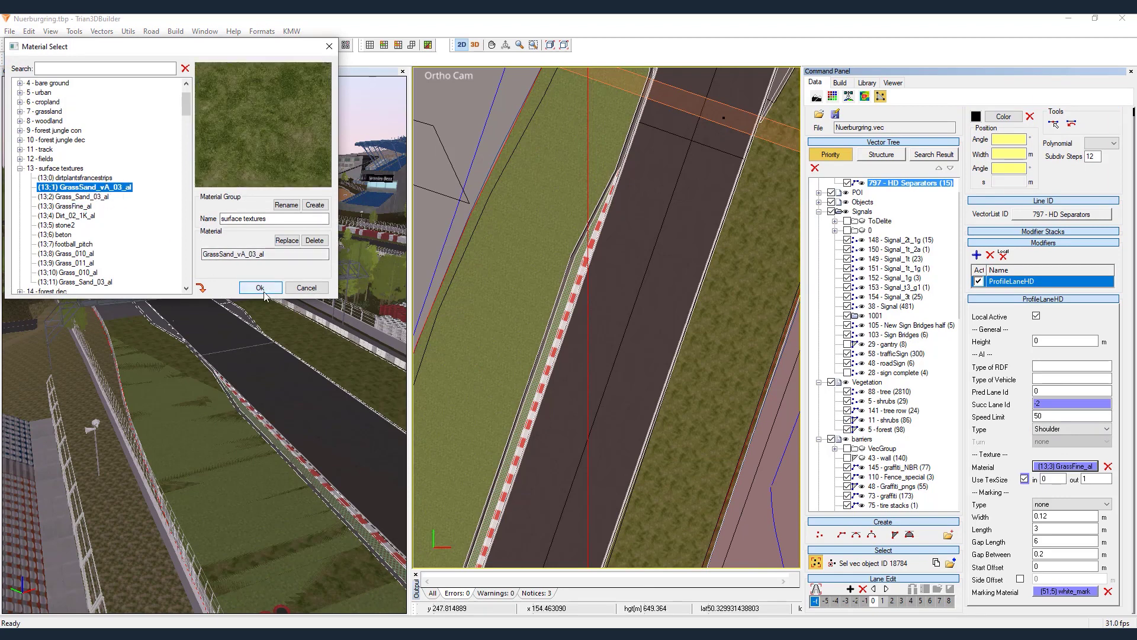
{"action": "left_click", "coordinate": [264, 293]}
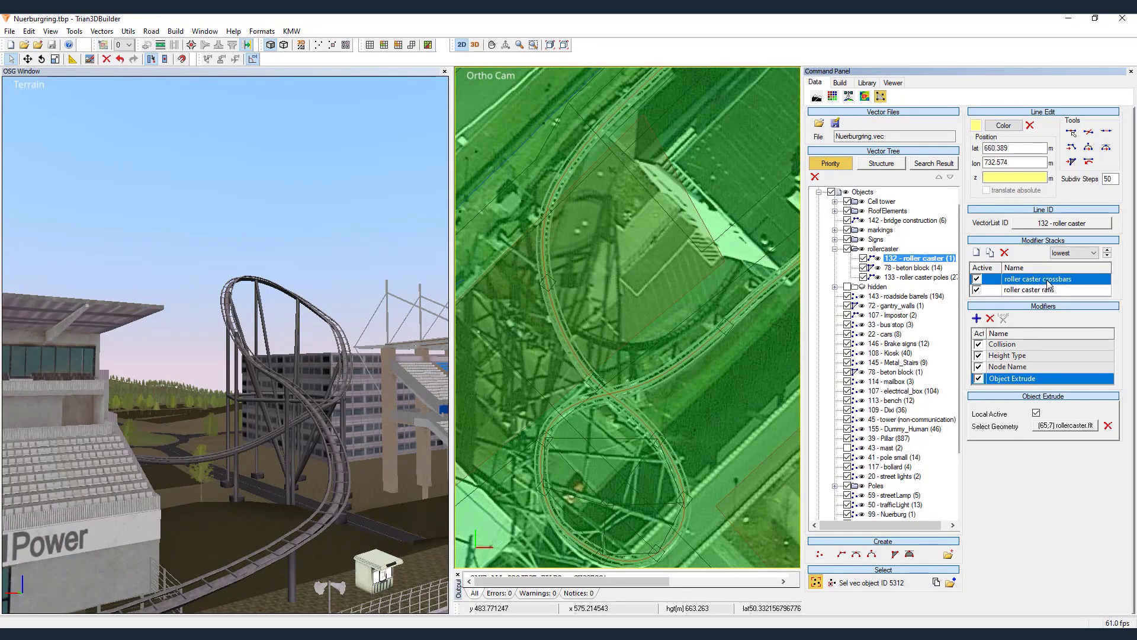
{"action": "left_click", "coordinate": [1026, 356]}
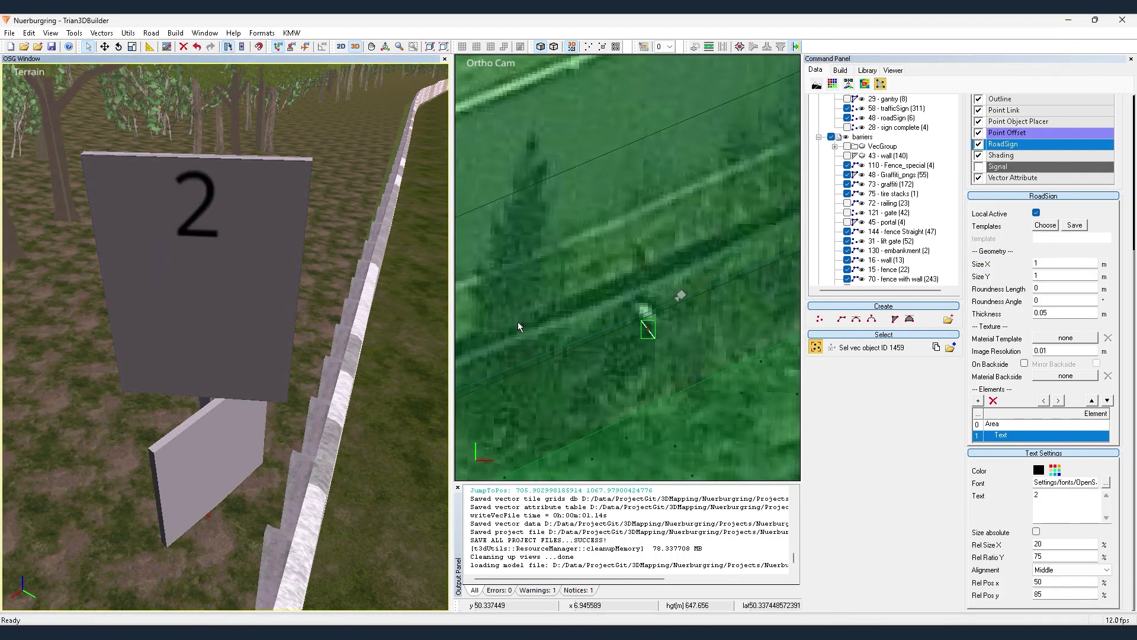
Step: Add a second text element reading "m" to the road sign
{"action": "left_click", "coordinate": [979, 401]}
{"action": "left_click", "coordinate": [524, 274]}
{"action": "left_click", "coordinate": [542, 392]}
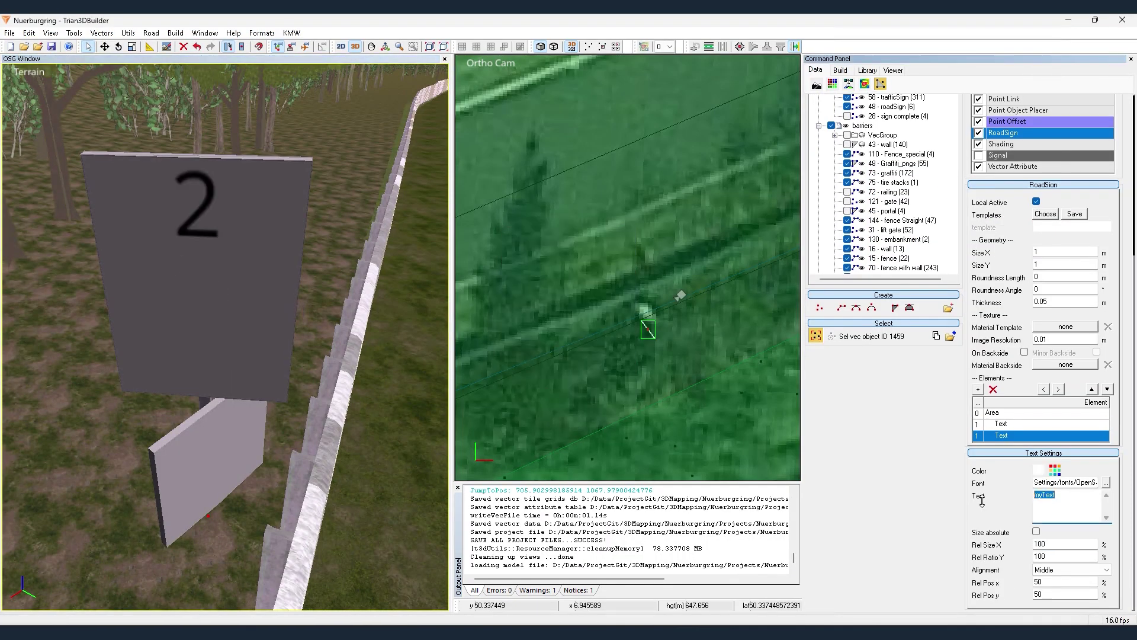
{"action": "type", "text": "m"}
Step: Add a graphic element to the road sign and assign it a texture
{"action": "left_click", "coordinate": [979, 389]}
{"action": "left_click", "coordinate": [524, 280]}
{"action": "left_click", "coordinate": [542, 392]}
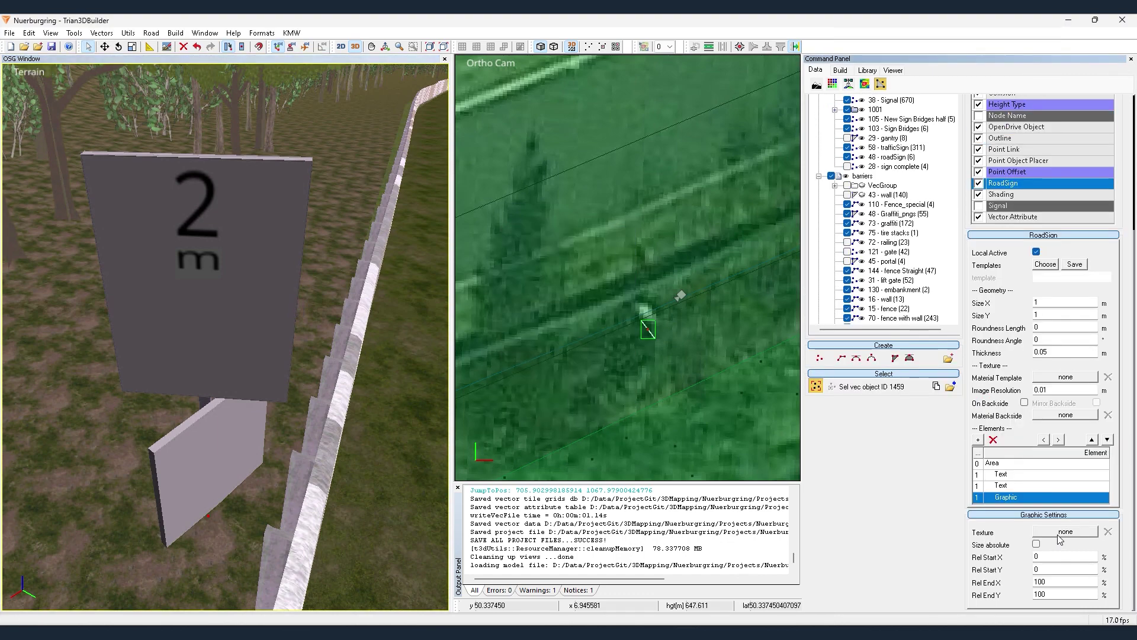
{"action": "left_click", "coordinate": [1058, 535]}
{"action": "left_click", "coordinate": [243, 290]}
Step: Add a border element around the road sign's area
{"action": "left_click", "coordinate": [978, 428]}
{"action": "left_click", "coordinate": [524, 264]}
{"action": "left_click", "coordinate": [542, 393]}
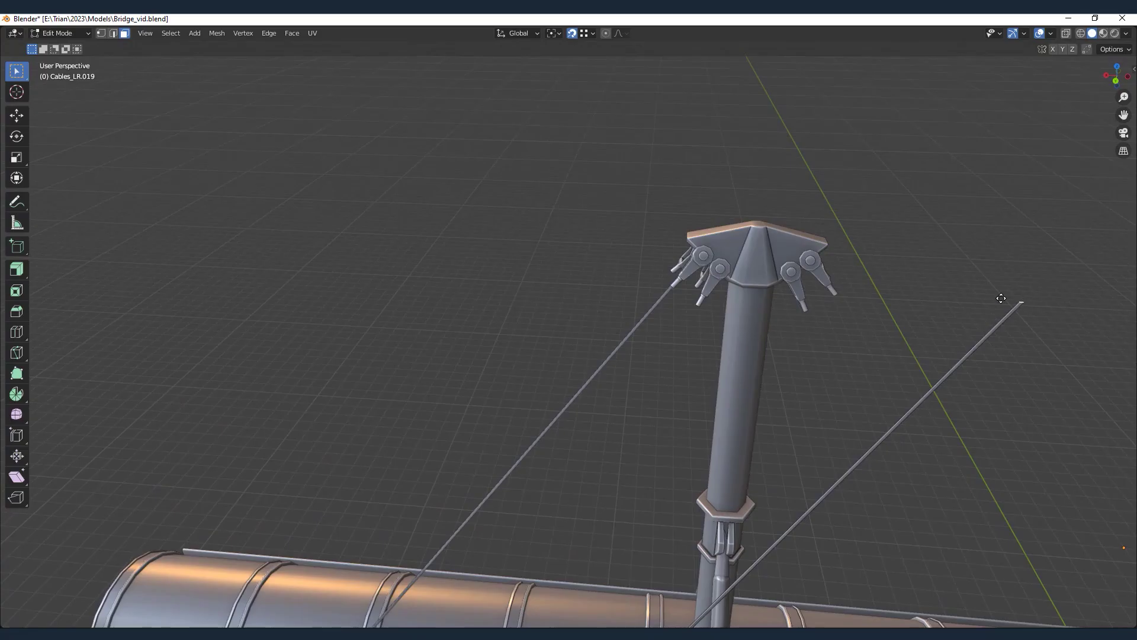
Step: In Blender, move the loose bridge cable's end about 4.74 m in X onto the pylon head's connector and return to Object Mode
{"action": "key", "text": "g"}
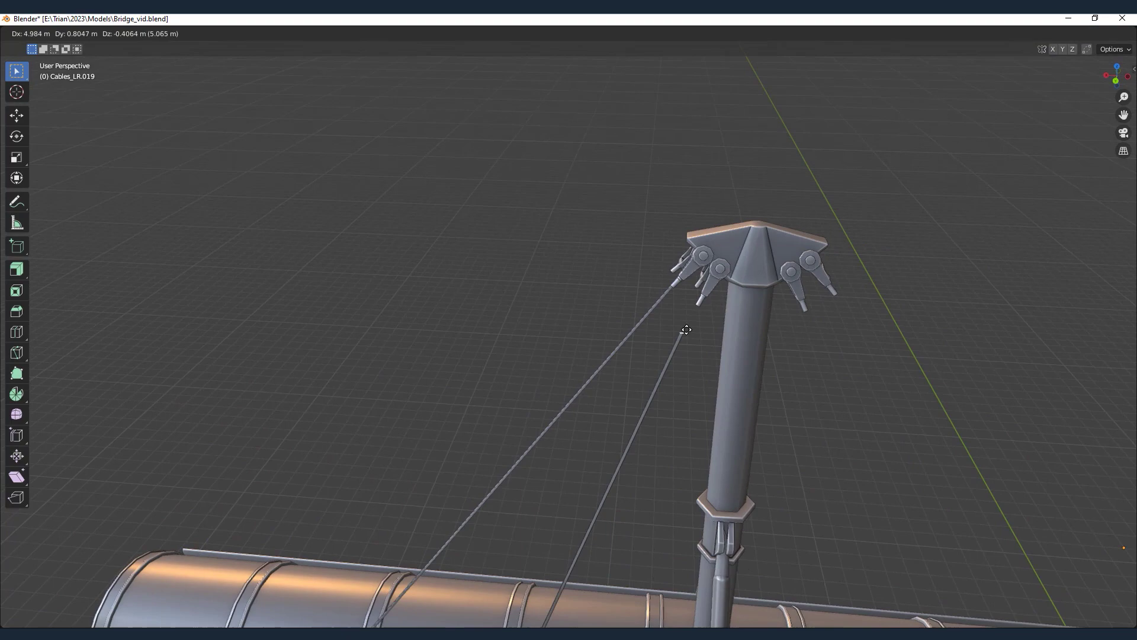
{"action": "left_click", "coordinate": [695, 304]}
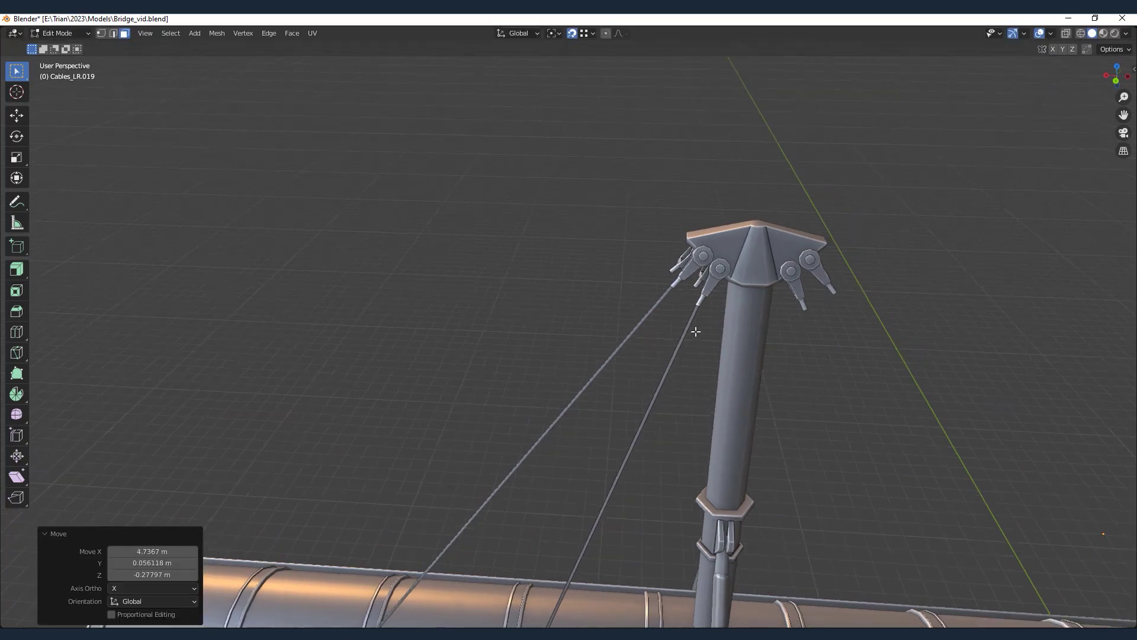
{"action": "middle_click_drag", "start_coordinate": [693, 325], "coordinate": [786, 318]}
{"action": "scroll", "coordinate": [786, 320], "scroll_direction": "down", "scroll_amount": 1}
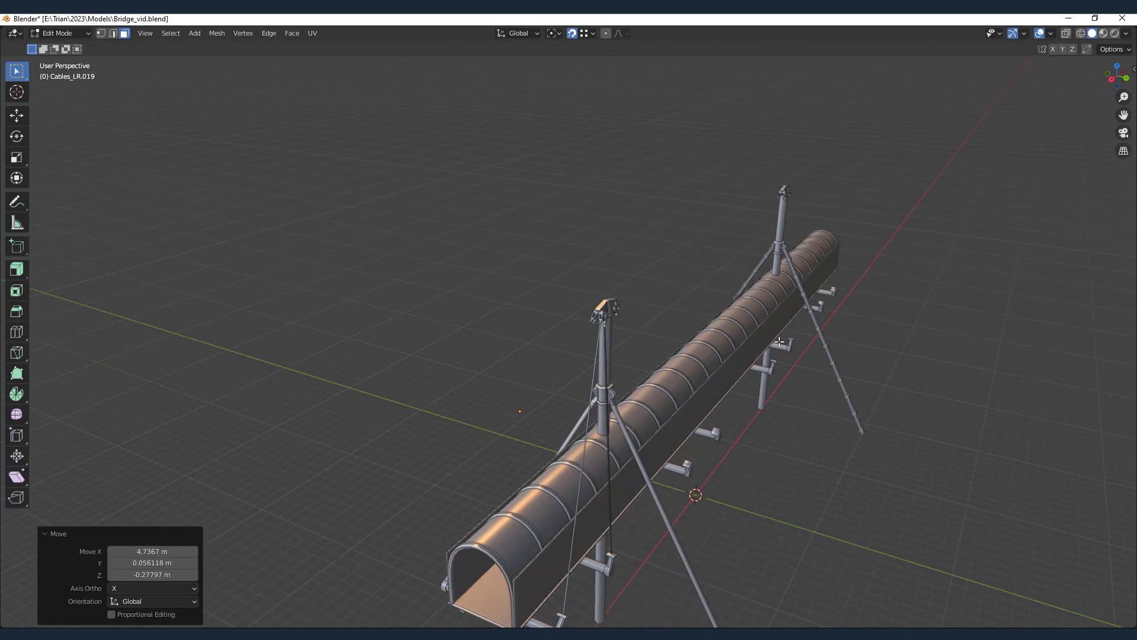
{"action": "key", "text": "Tab"}
{"action": "scroll", "coordinate": [776, 379], "scroll_direction": "down", "scroll_amount": 2}
{"action": "middle_click_drag", "start_coordinate": [764, 450], "coordinate": [712, 429]}
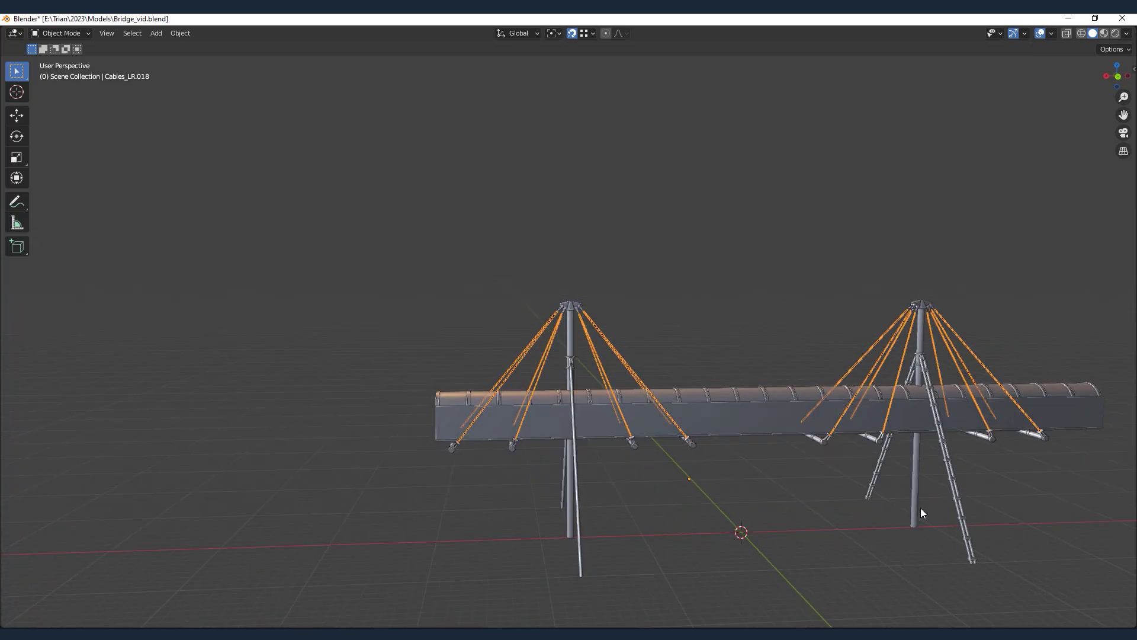
{"action": "left_click", "coordinate": [920, 513]}
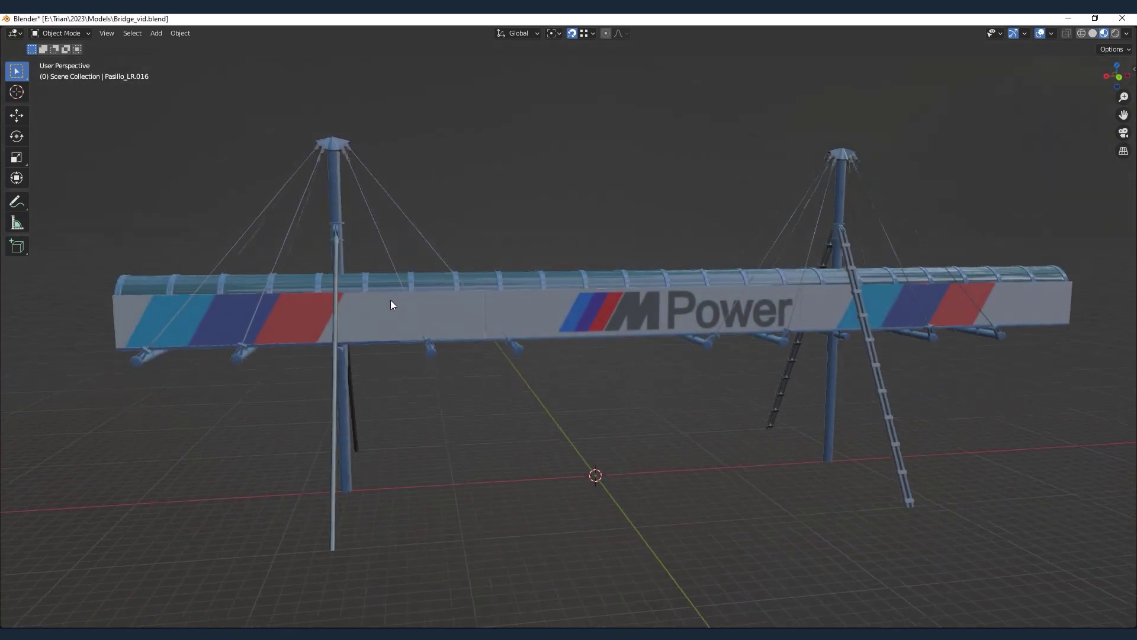
{"action": "middle_click_drag", "start_coordinate": [389, 305], "coordinate": [409, 288]}
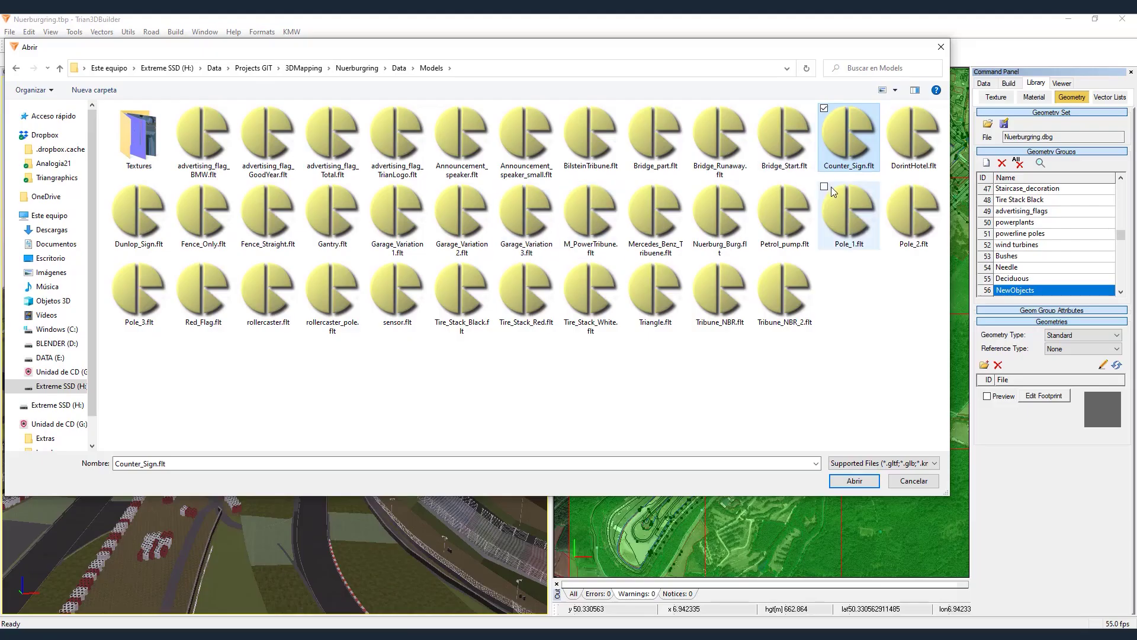
Step: In Trian3DBuilder, load Counter_Sign.flt into the NewObjects geometry group and preview the model
{"action": "left_click", "coordinate": [853, 481]}
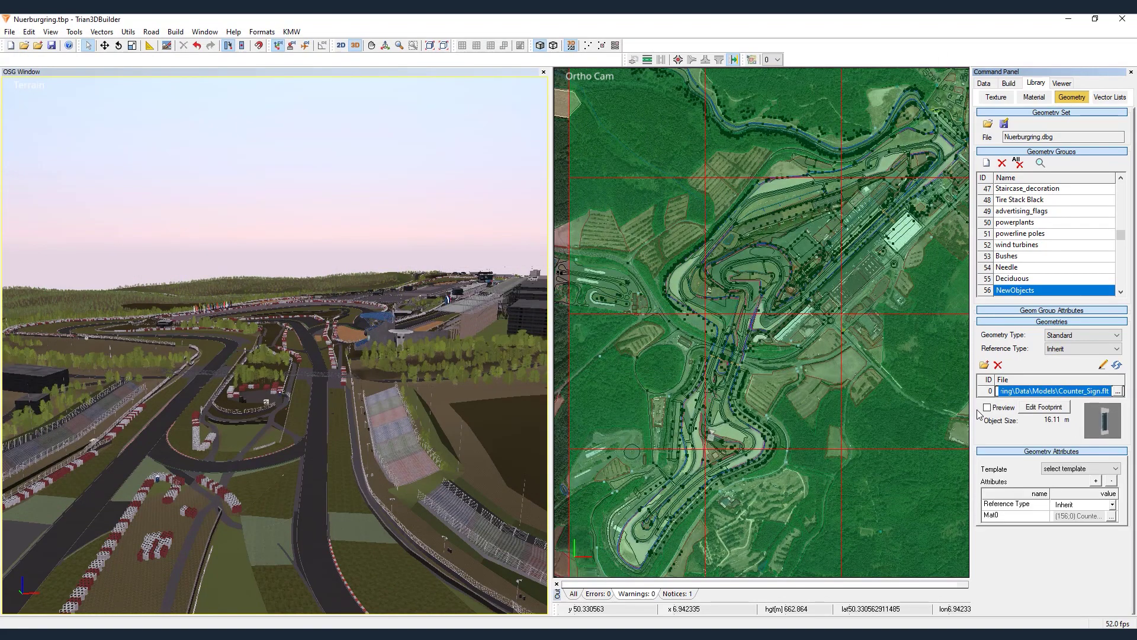
{"action": "left_click", "coordinate": [987, 408]}
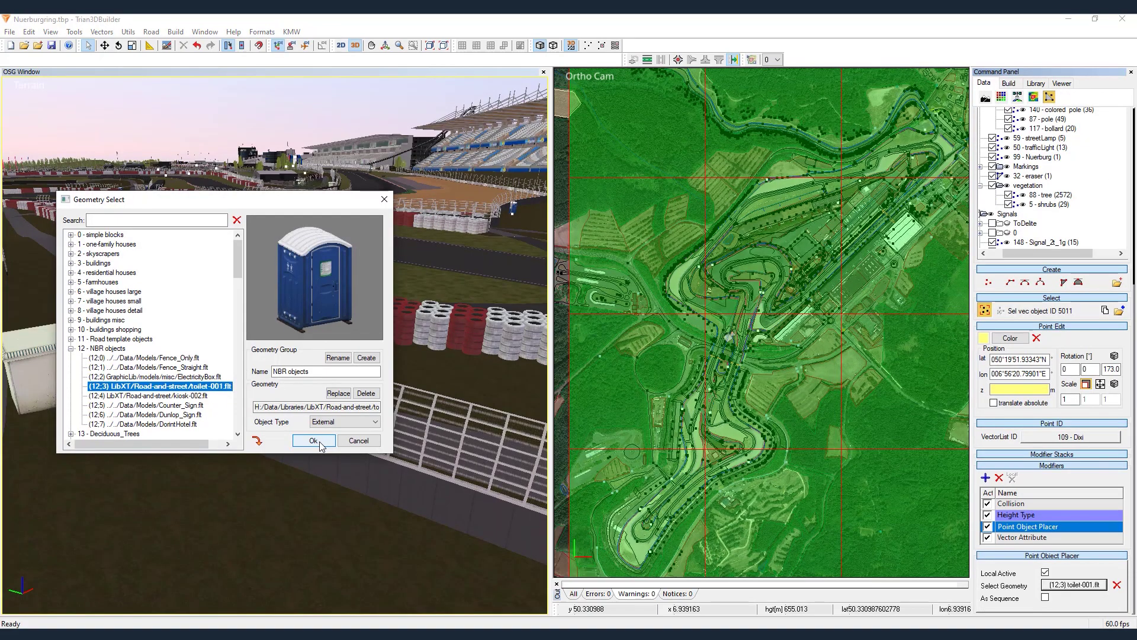
Step: Assign the (12;3) toilet-001.flt geometry to the Dixi point and place a copy of the toilet beside it, near the small white building
{"action": "left_click", "coordinate": [320, 442]}
{"action": "middle_click_drag", "start_coordinate": [100, 401], "coordinate": [122, 442]}
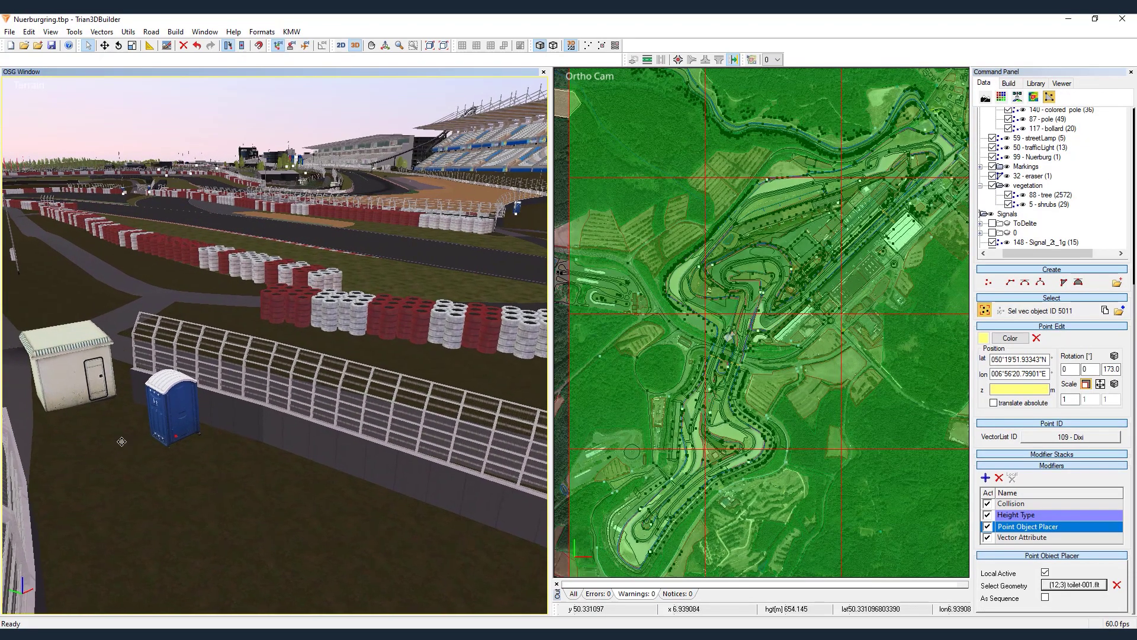
{"action": "key", "text": "w"}
{"action": "left_click_drag", "start_coordinate": [146, 448], "coordinate": [100, 451], "text": "shift"}
{"action": "middle_click_drag", "start_coordinate": [100, 452], "coordinate": [210, 497]}
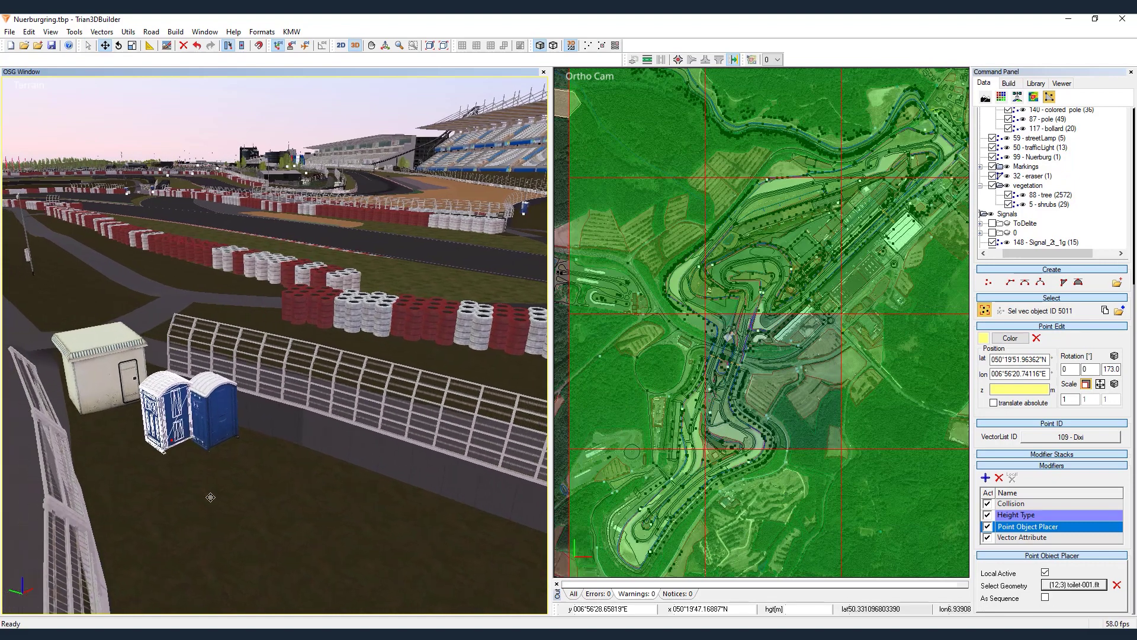
Step: Move the selected toilet forward, away from the small white building
{"action": "left_click_drag", "start_coordinate": [185, 446], "coordinate": [155, 481]}
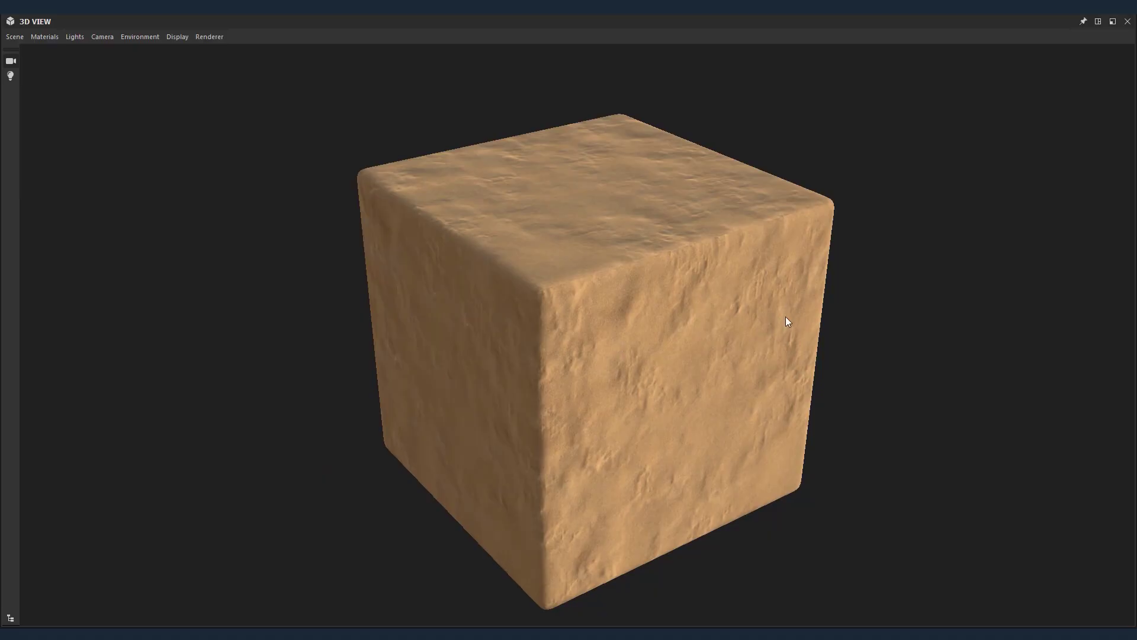
{"action": "right_click_drag", "start_coordinate": [786, 316], "coordinate": [514, 344], "text": "ctrl+shift"}
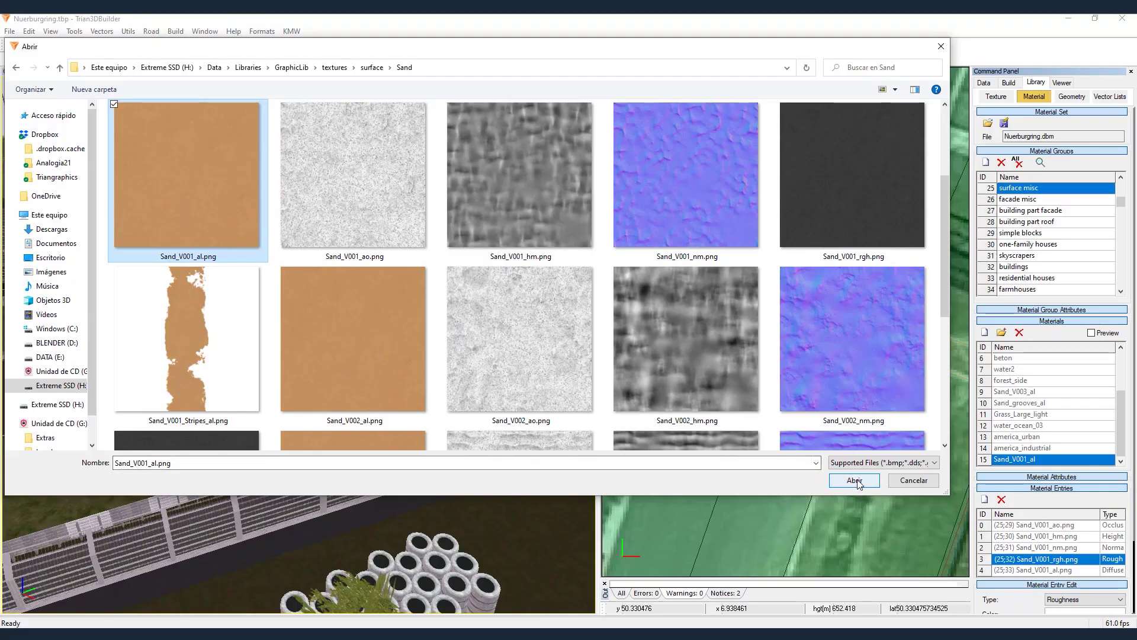
{"action": "left_click", "coordinate": [856, 480]}
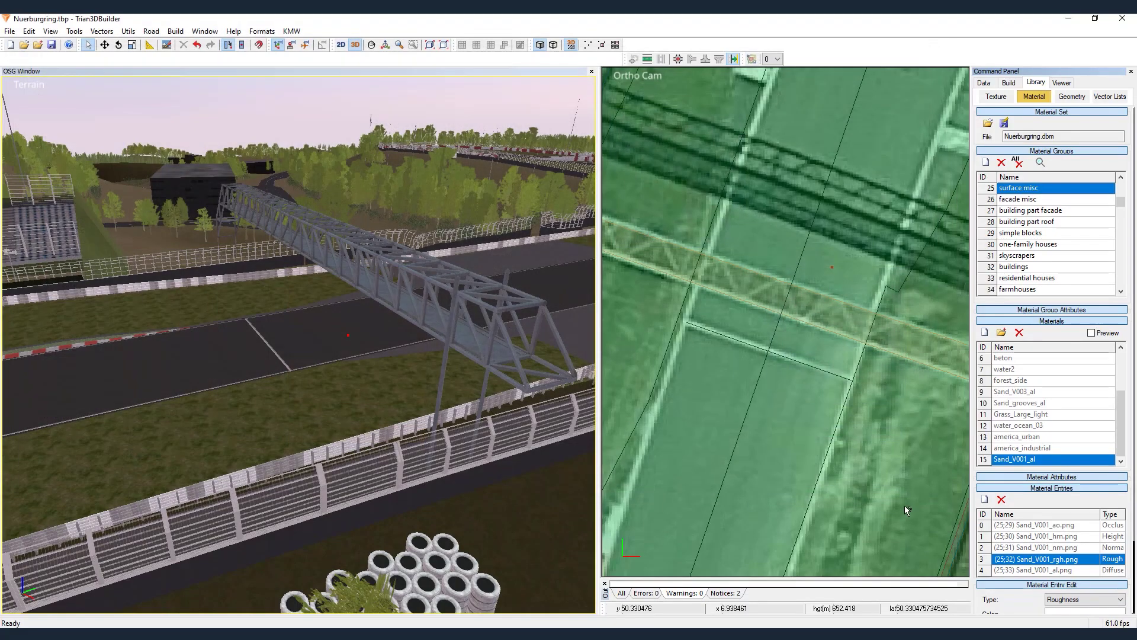
Step: In Trian3DBuilder, preview the Sand_V001_al material on a sphere and enlarge the preview window
{"action": "left_click", "coordinate": [1091, 249]}
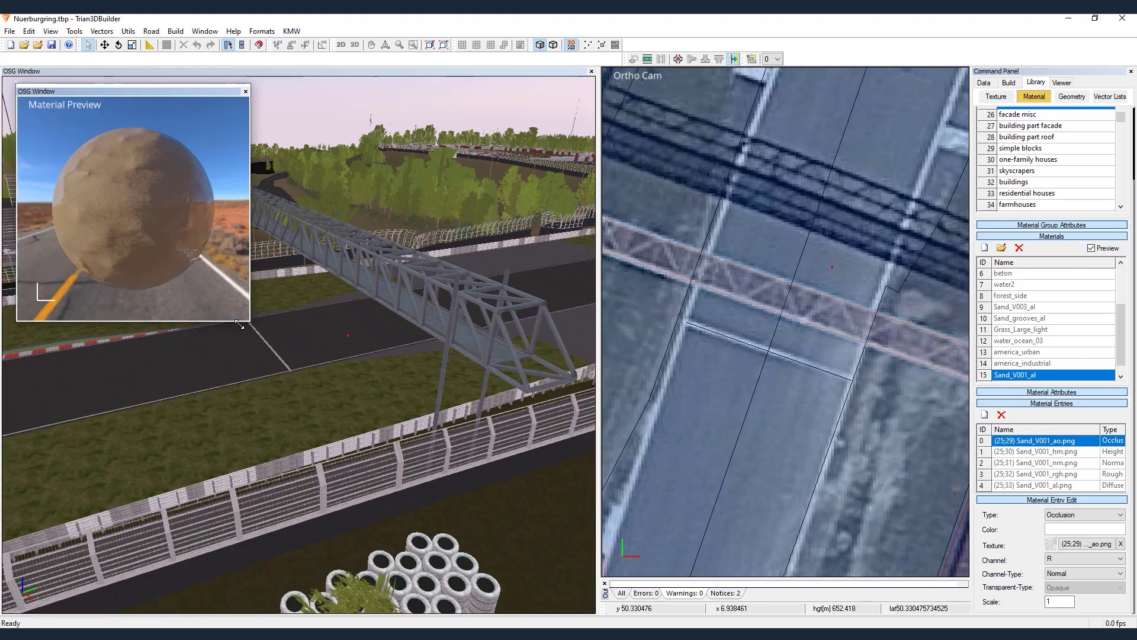
{"action": "left_click_drag", "start_coordinate": [241, 323], "coordinate": [468, 514]}
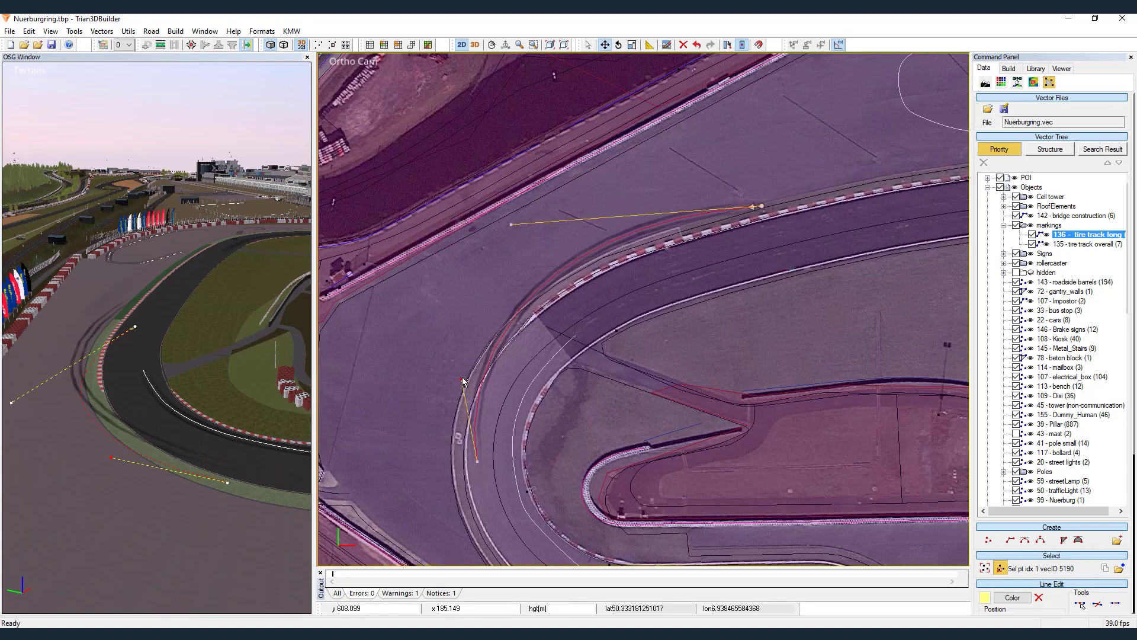
Step: Reshape the tire track long curve along the outside of the bend by moving both of its curve handles outward
{"action": "left_click_drag", "start_coordinate": [352, 360], "coordinate": [340, 335]}
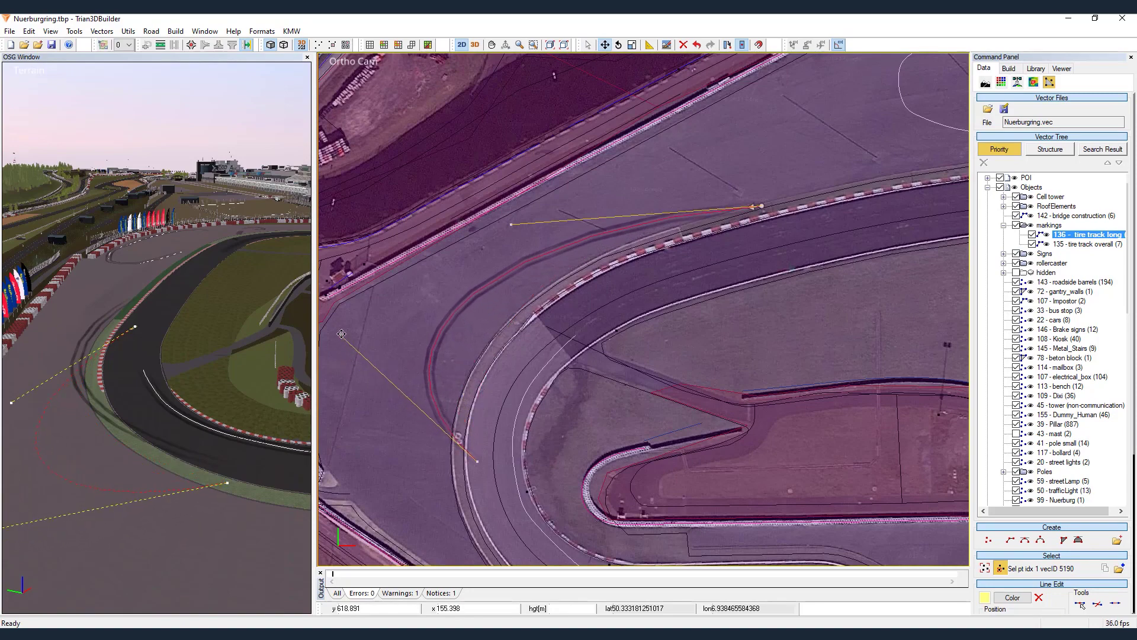
{"action": "left_click_drag", "start_coordinate": [510, 224], "coordinate": [444, 228]}
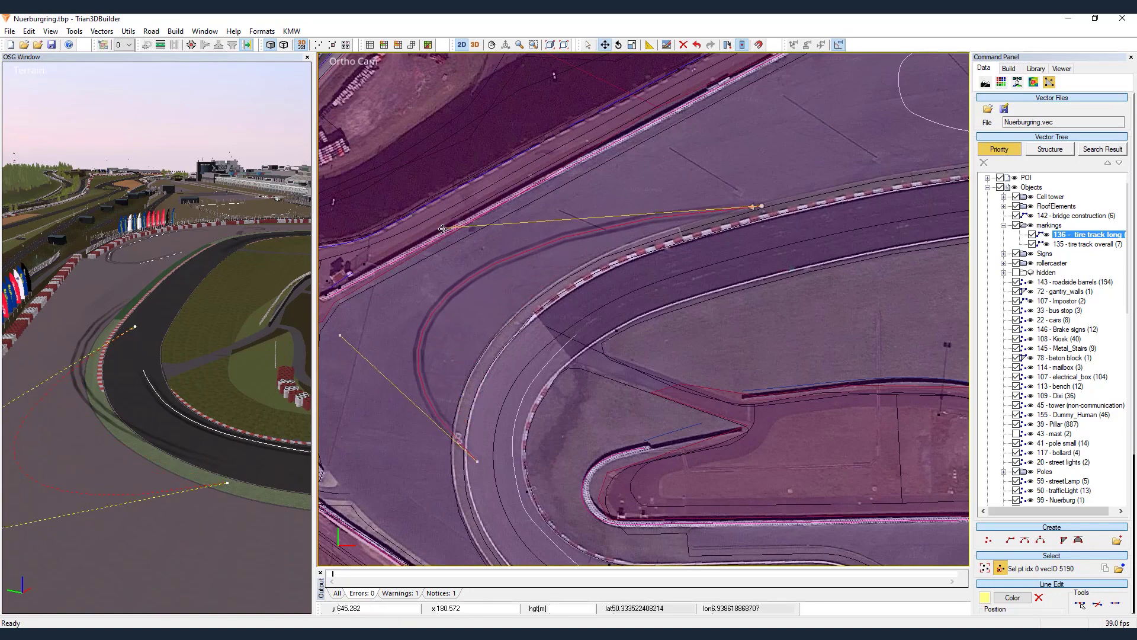
{"action": "key", "text": "Escape"}
{"action": "left_click", "coordinate": [131, 500]}
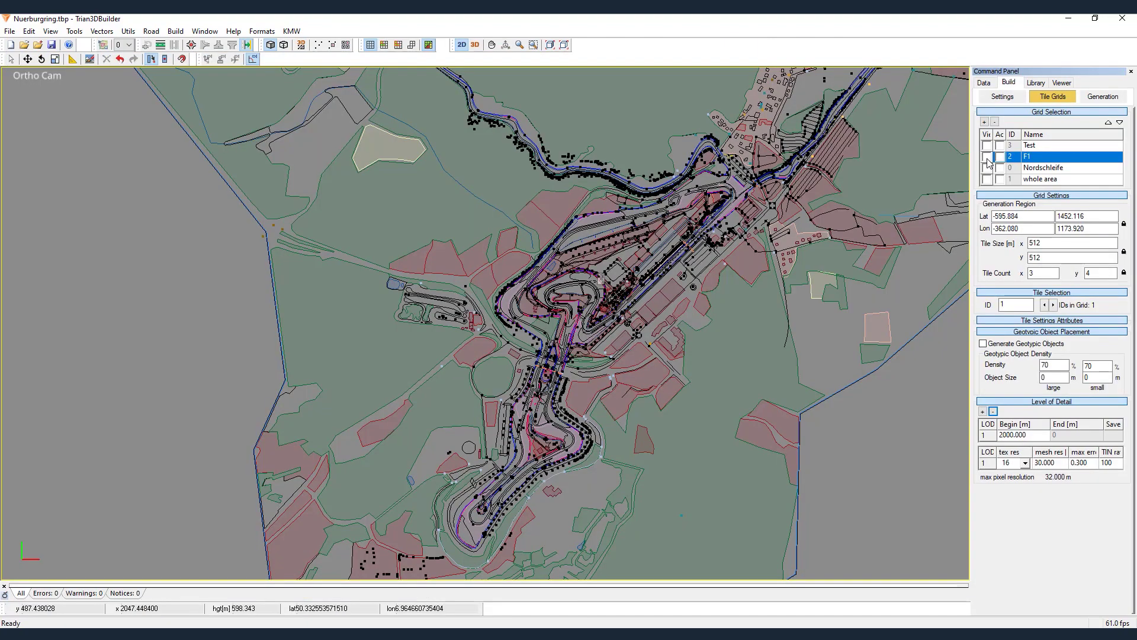
Step: Show and activate the F1 tile grid and add two more levels of detail, changing the texture resolution of the third
{"action": "left_click", "coordinate": [987, 157]}
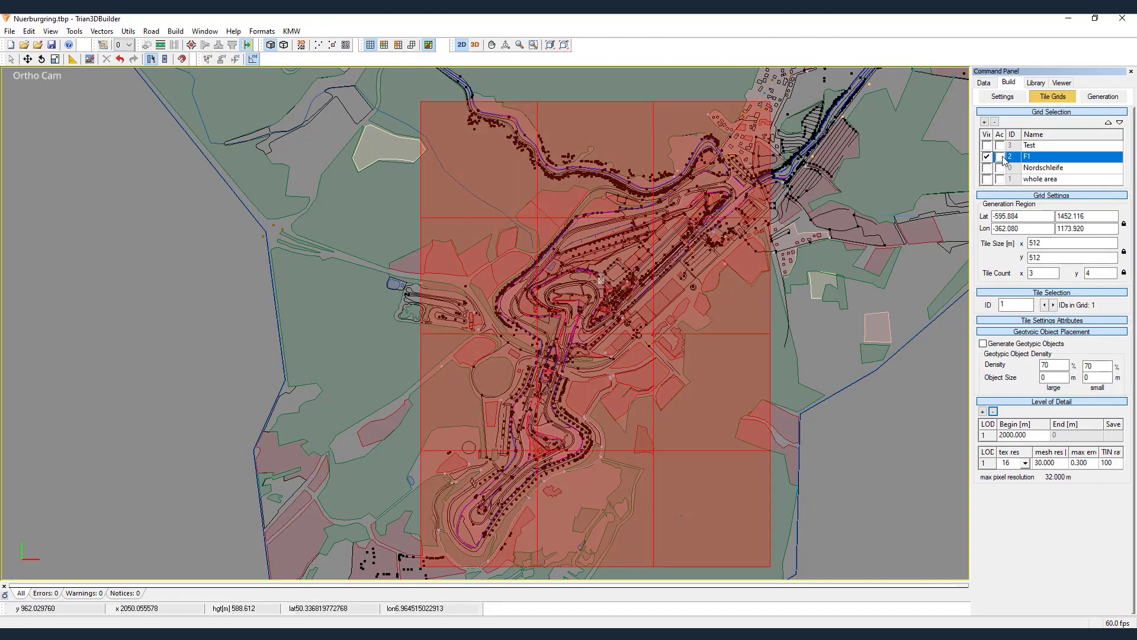
{"action": "left_click", "coordinate": [982, 412]}
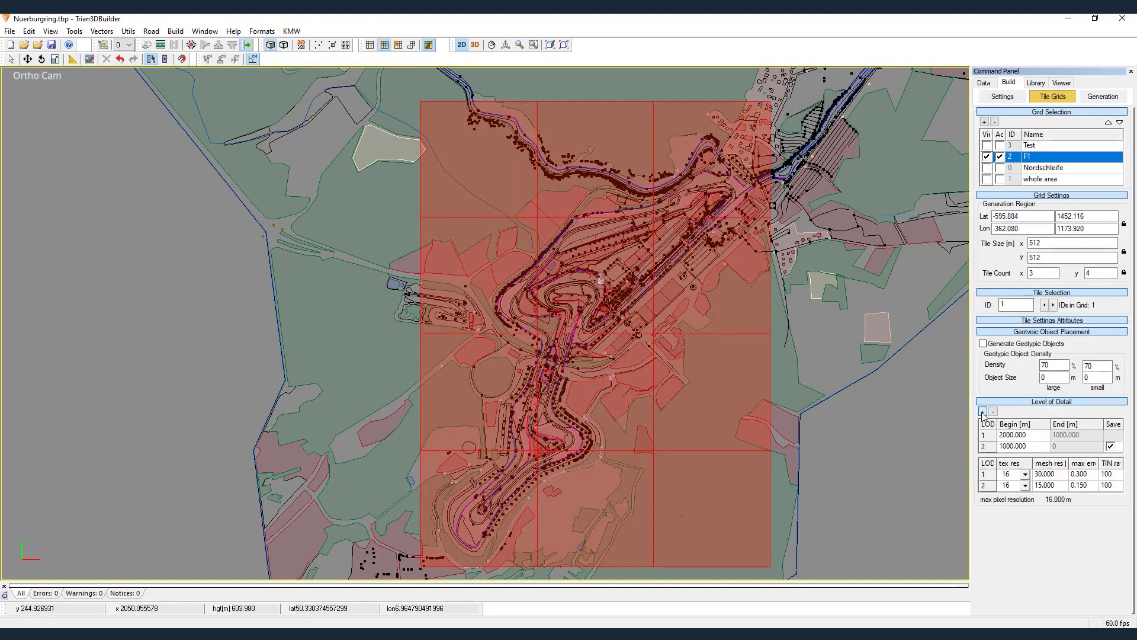
{"action": "left_click", "coordinate": [983, 412]}
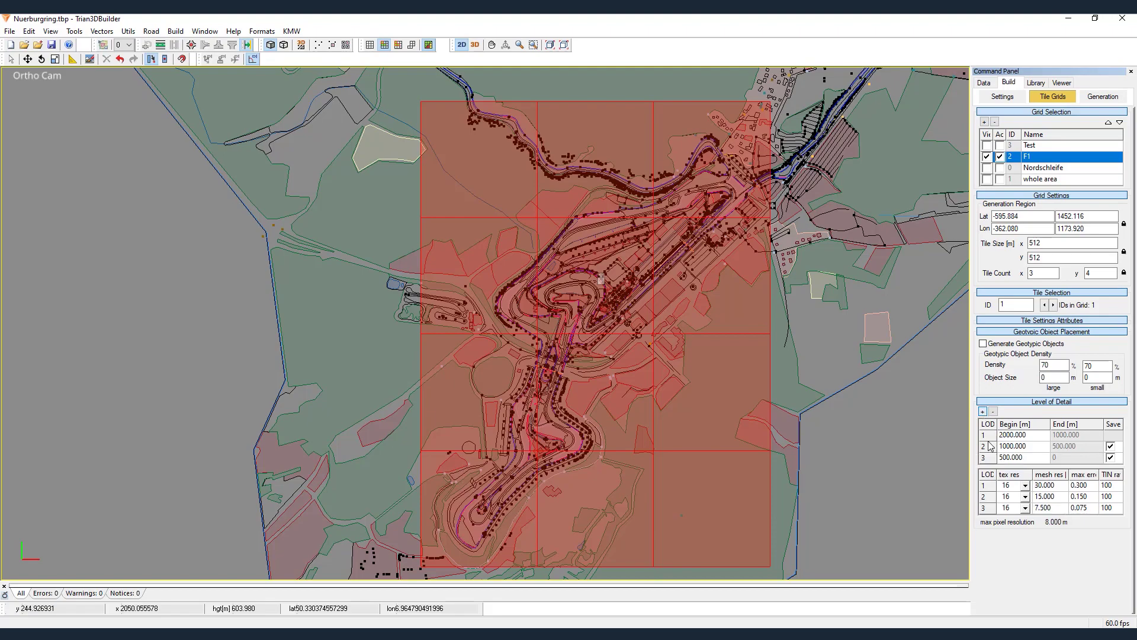
{"action": "left_click", "coordinate": [1025, 508]}
{"action": "left_click", "coordinate": [1010, 538]}
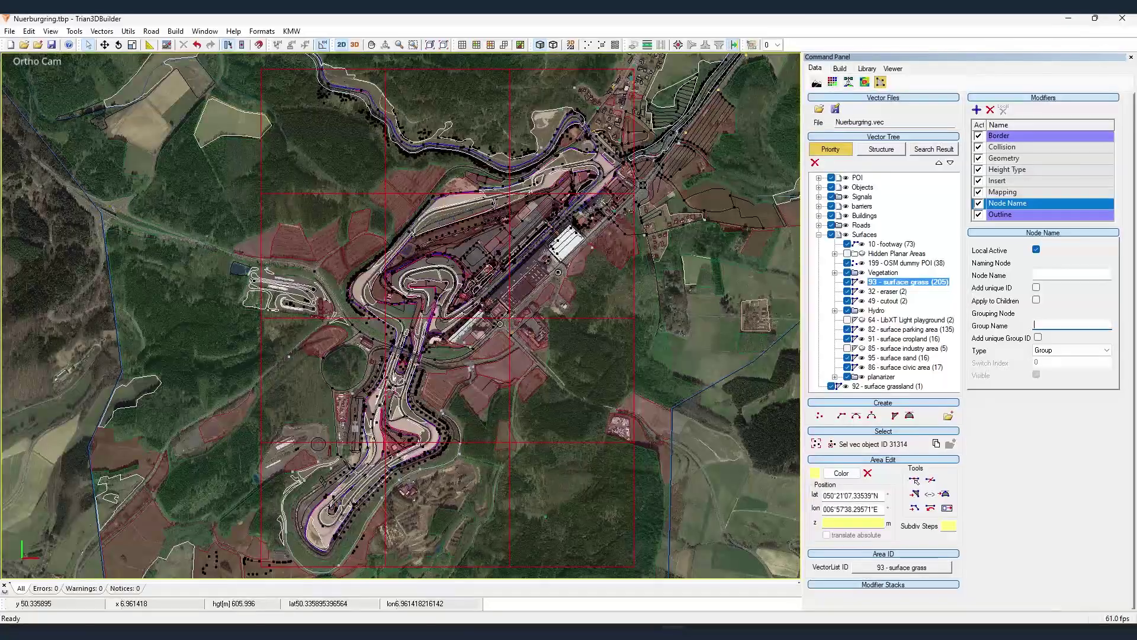
Step: Enter a group name in the Node Name modifier of the surface grass vector list
{"action": "key", "text": "Return"}
Step: Add the Collision Body attribute template to the Kiosk object's Vector Attribute modifier
{"action": "left_click", "coordinate": [527, 315]}
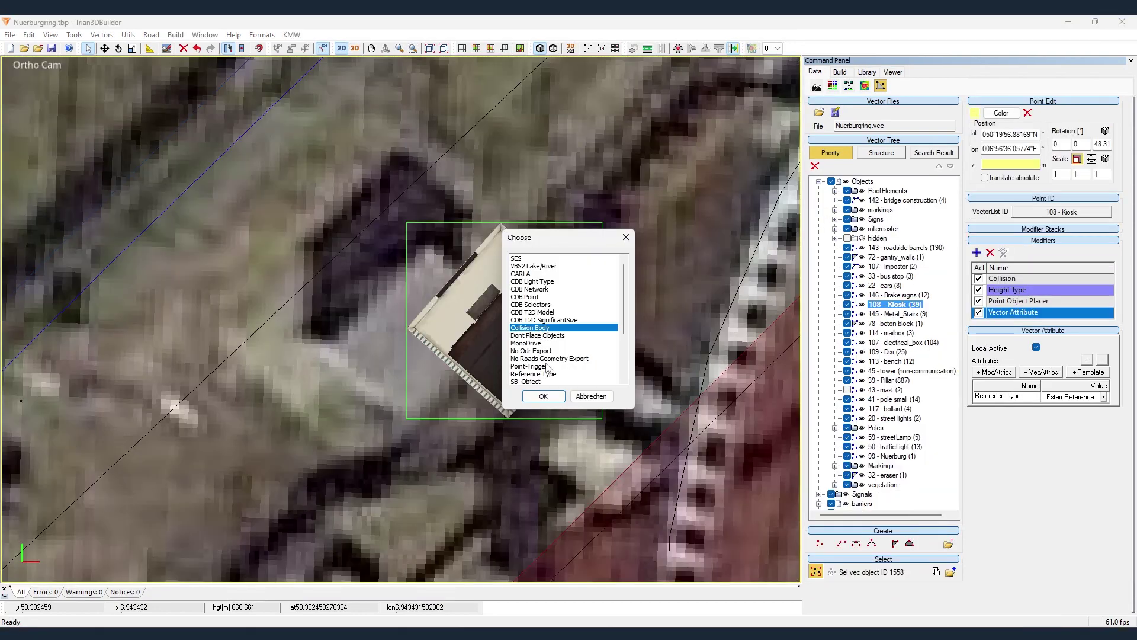
{"action": "left_click", "coordinate": [551, 400]}
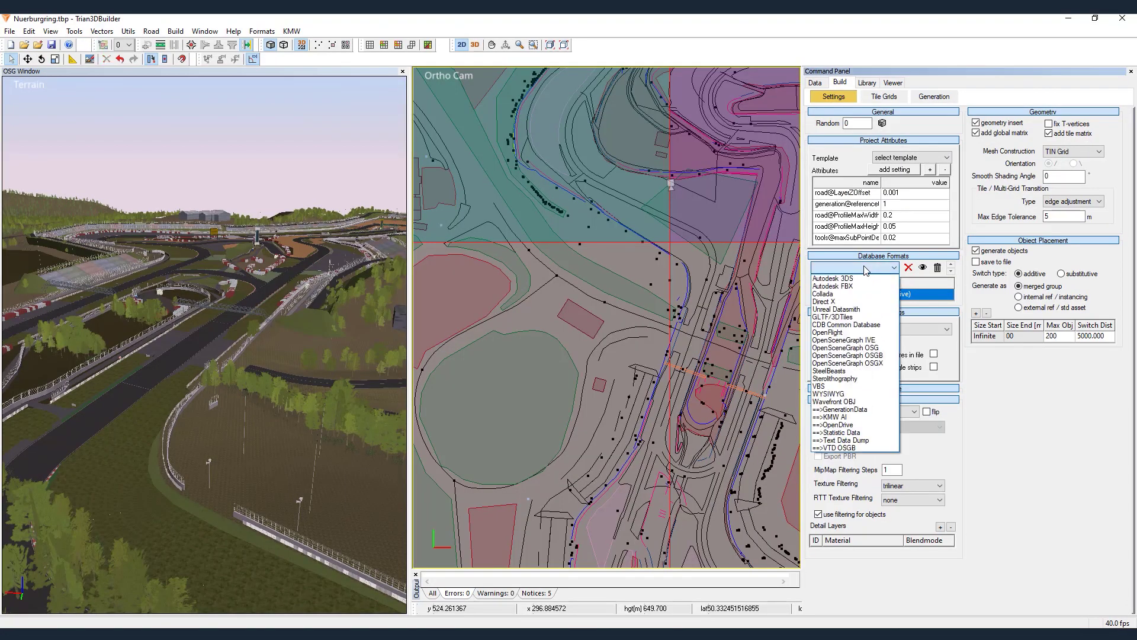
Step: Add Unreal Datasmith to the project's database export formats
{"action": "left_click", "coordinate": [855, 309]}
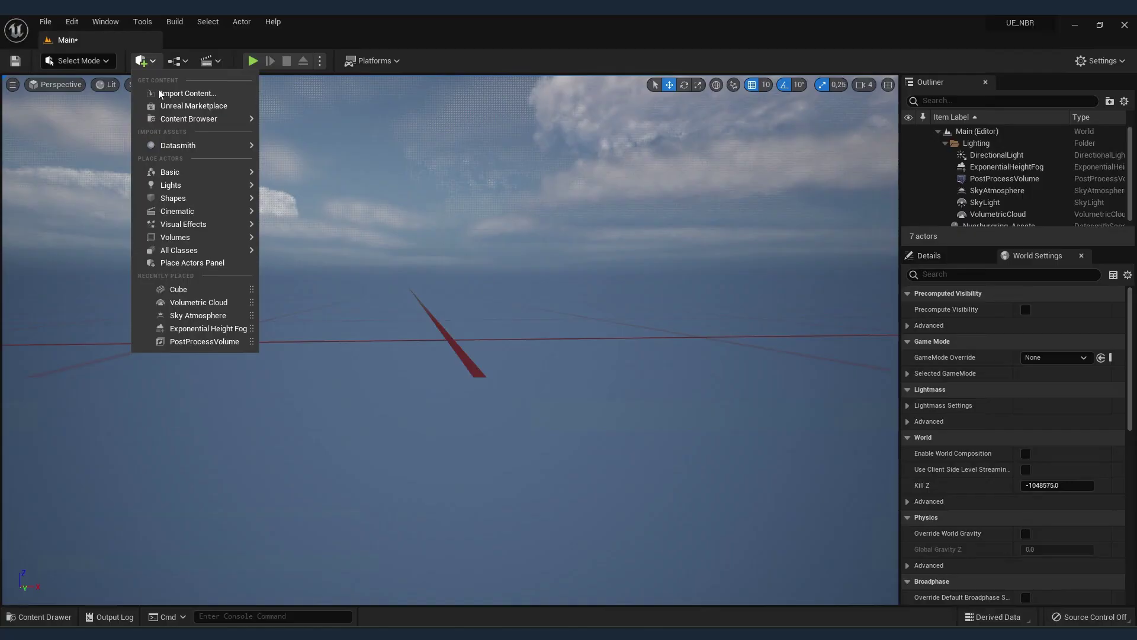
Step: Switch to Unreal Editor and import the terrain tiles Nuerburgring_0_0.udatasmith through Nuerburgring_2_3.udatasmith with Datasmith into the Content folder
{"action": "mouse_move", "coordinate": [188, 147]}
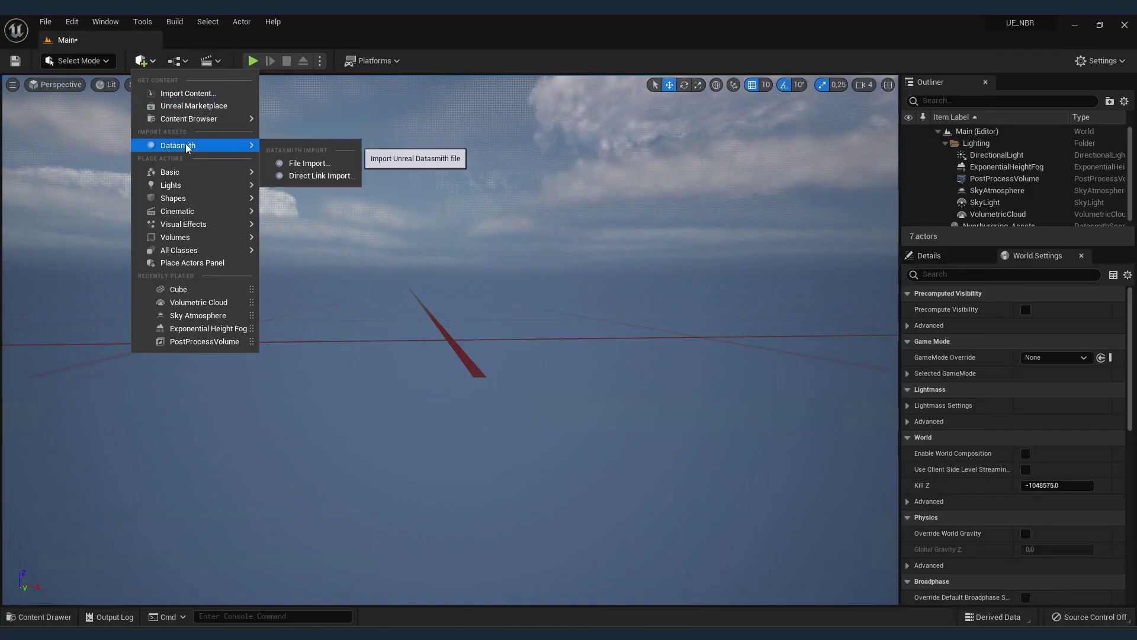
{"action": "left_click", "coordinate": [299, 160]}
{"action": "left_click", "coordinate": [302, 171]}
{"action": "scroll", "coordinate": [290, 225], "scroll_direction": "down", "scroll_amount": 1}
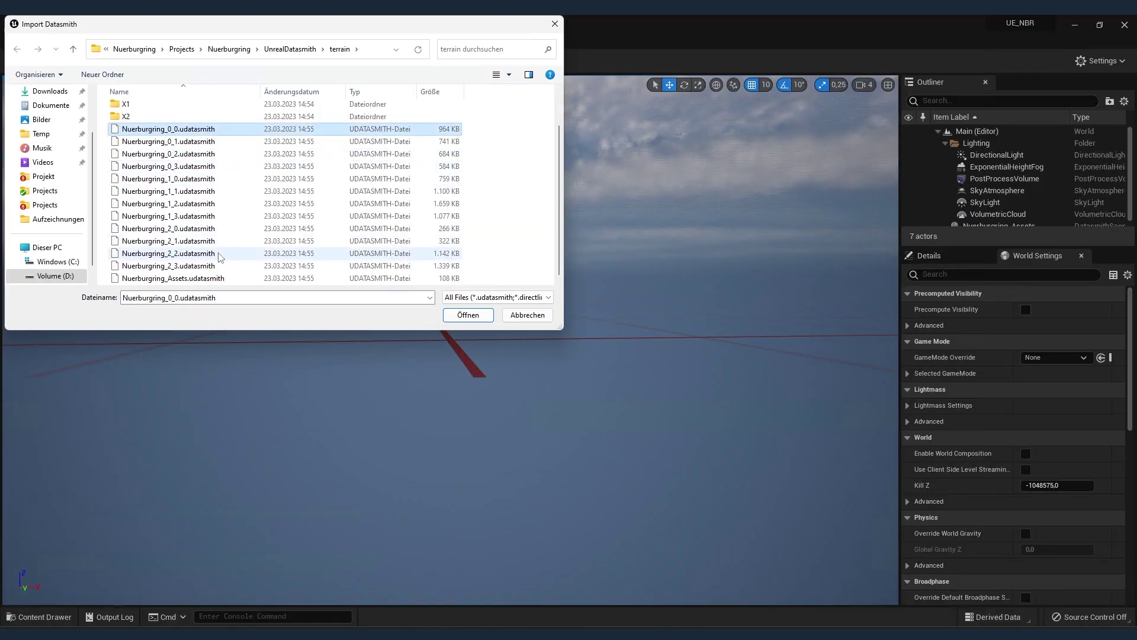
{"action": "left_click", "coordinate": [277, 267], "text": "shift"}
{"action": "left_click", "coordinate": [468, 315]}
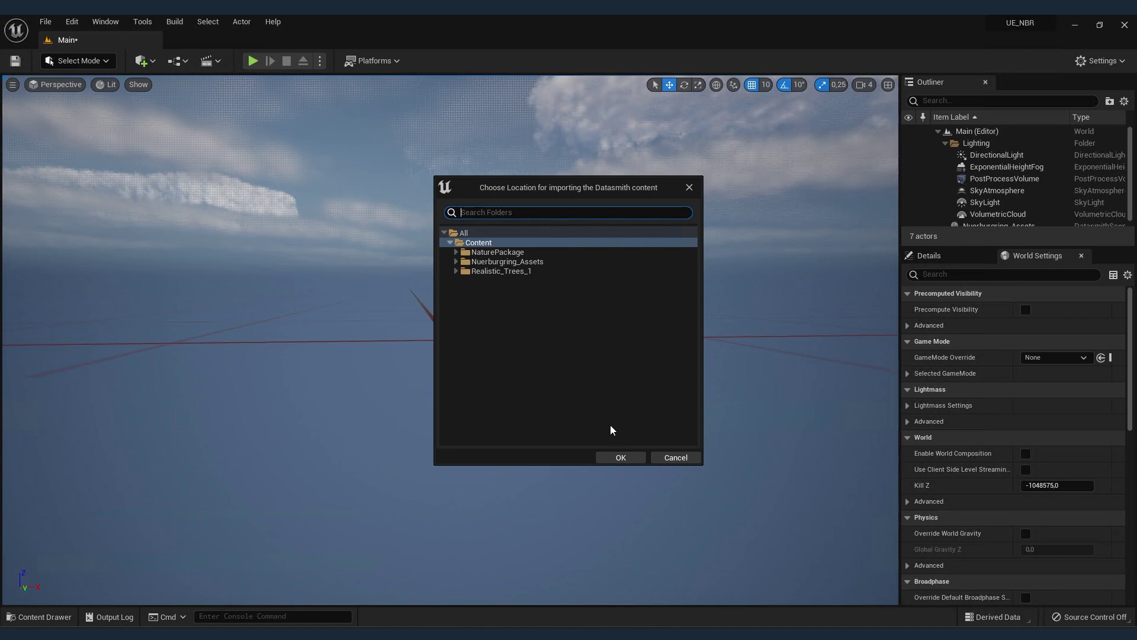
{"action": "left_click", "coordinate": [620, 457]}
{"action": "left_click", "coordinate": [631, 429]}
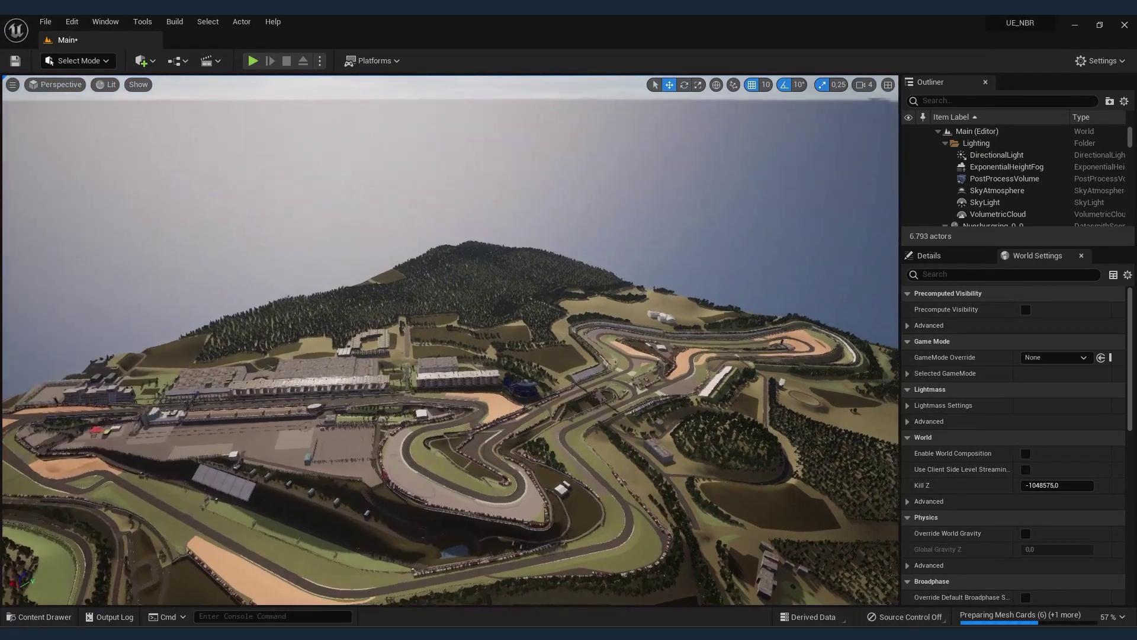
Step: Add the Grass2_02, Grass2_03 and Grass2_05 meshes as foliage types and fill the grass infield inside the bend with them
{"action": "right_click_drag", "start_coordinate": [450, 376], "coordinate": [450, 394]}
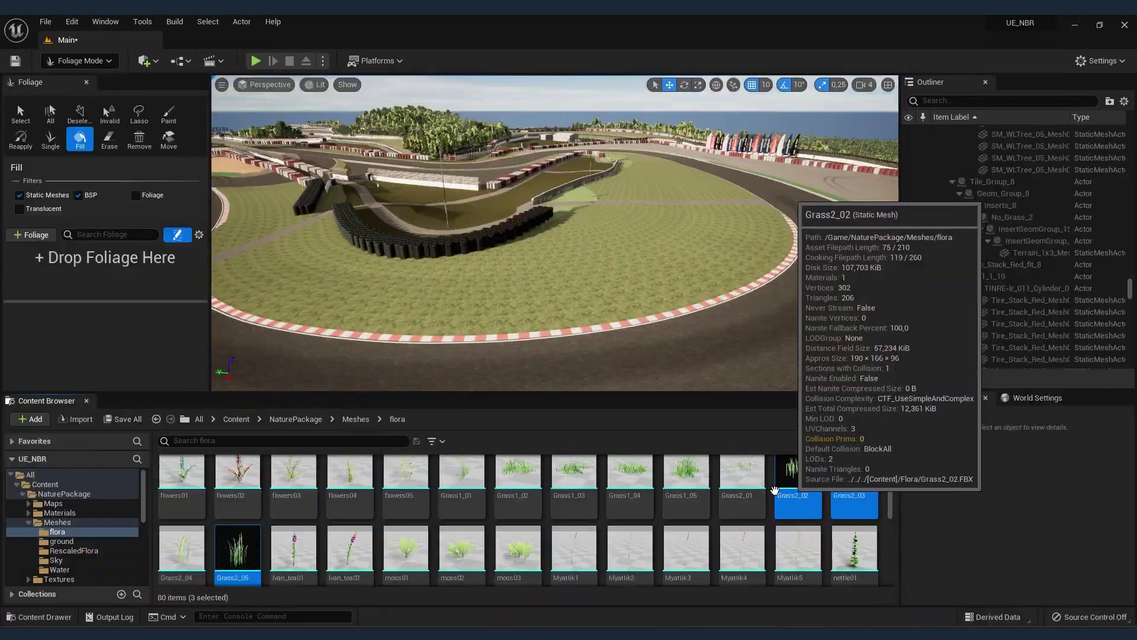
{"action": "left_click_drag", "start_coordinate": [774, 491], "coordinate": [154, 290]}
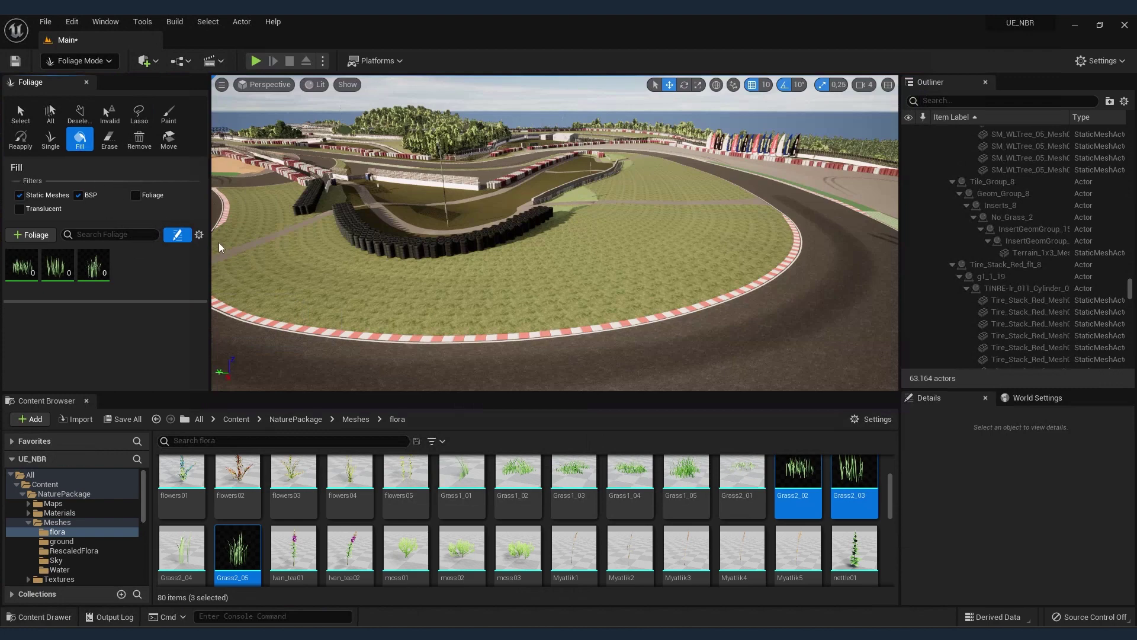
{"action": "left_click", "coordinate": [533, 249]}
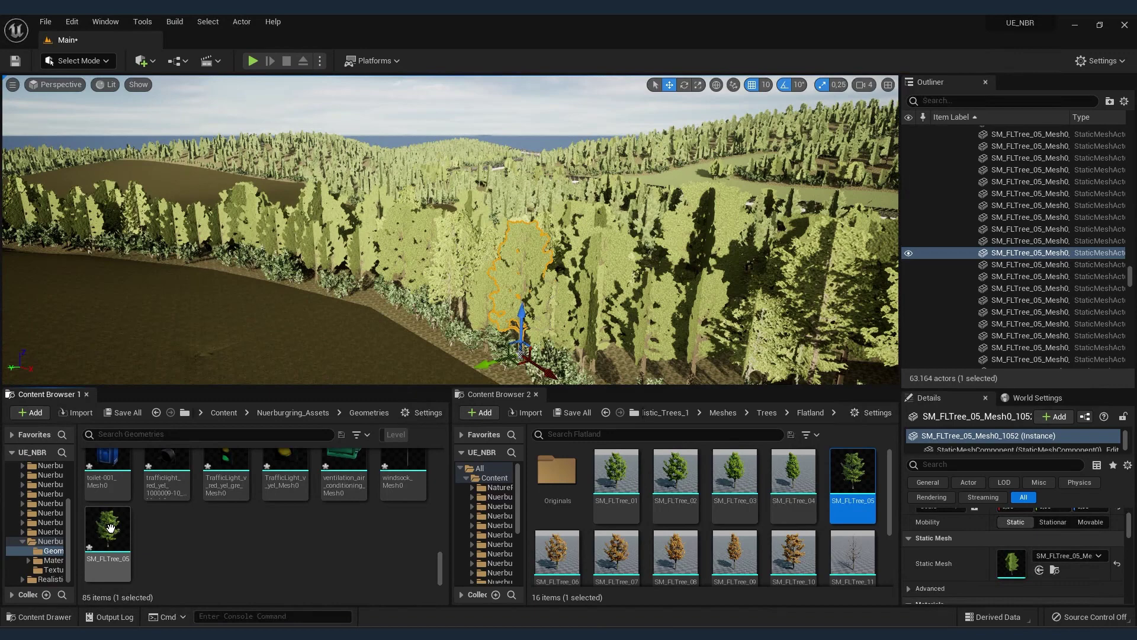
Step: Replace all references to the SM_FLTree_05_Mesh0 mesh with the SM_FLTree_05 tree asset
{"action": "right_click", "coordinate": [110, 527]}
{"action": "mouse_move", "coordinate": [229, 328]}
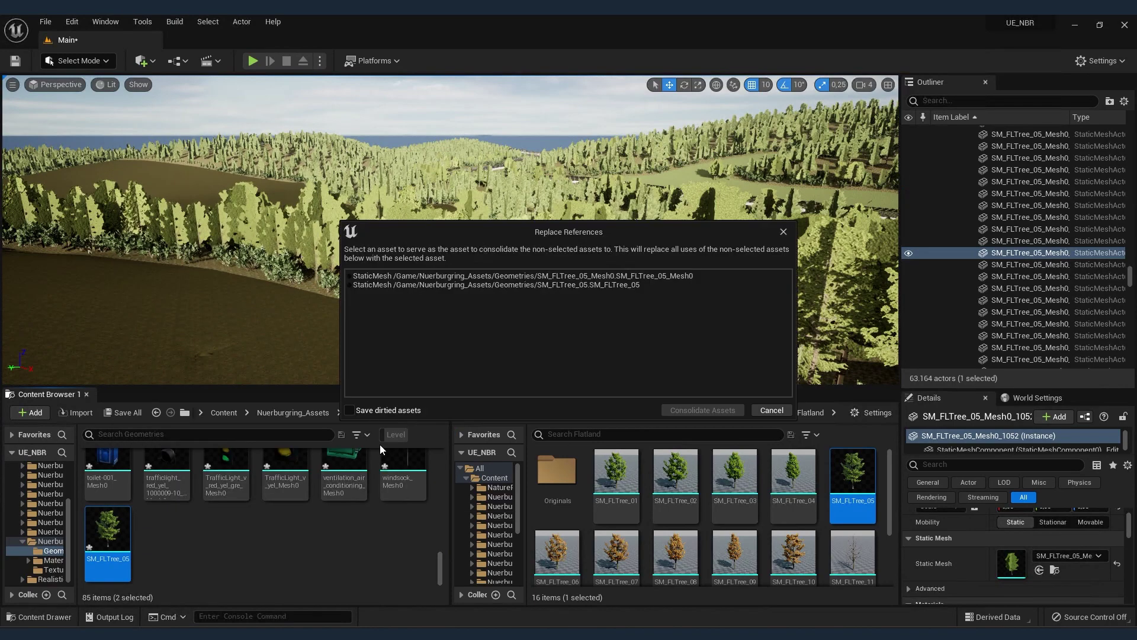
{"action": "left_click", "coordinate": [628, 287]}
{"action": "left_click", "coordinate": [695, 411]}
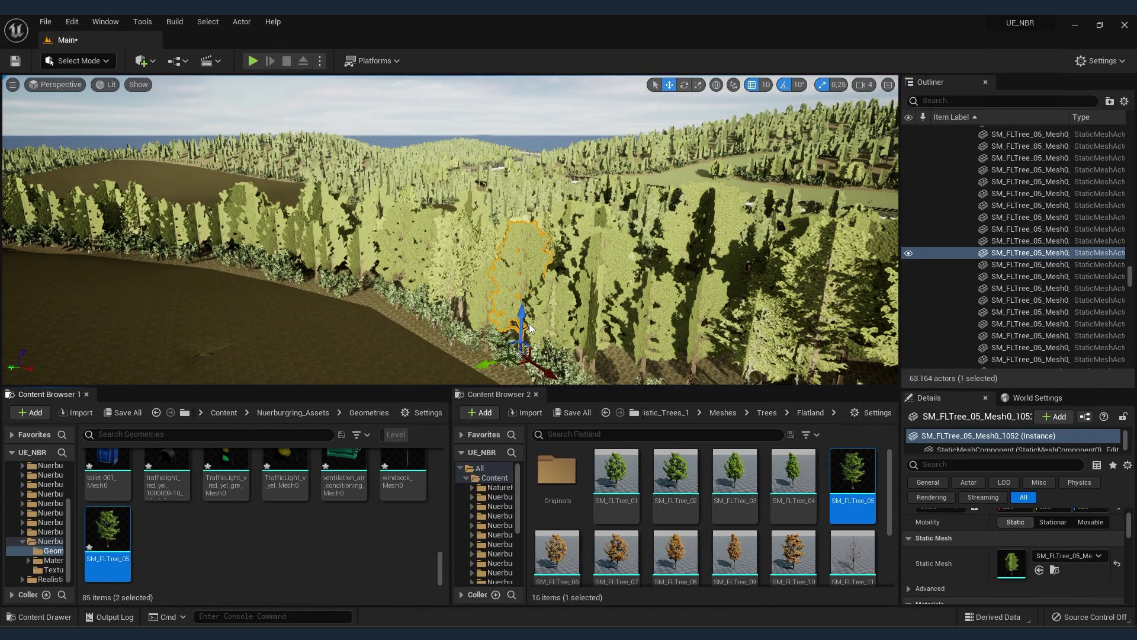